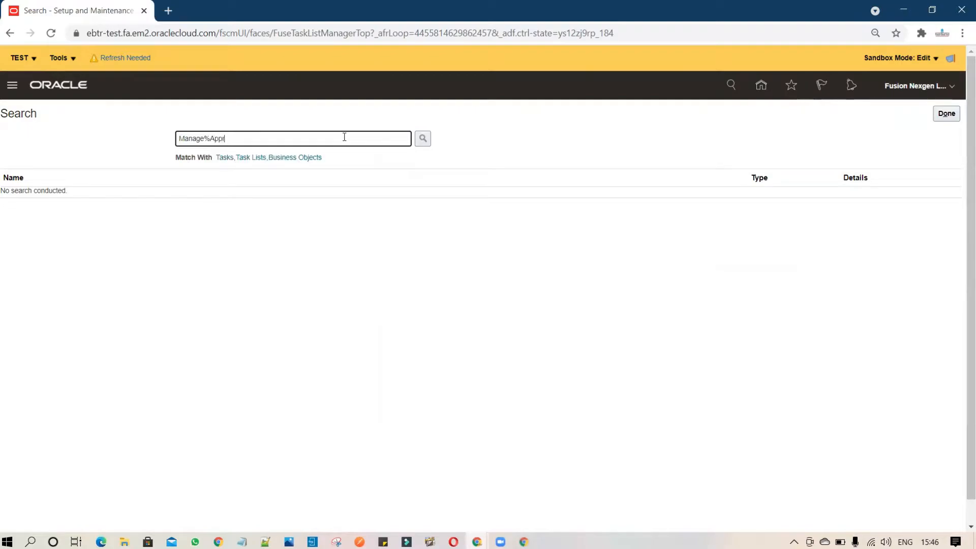
Search the setup tasks for Manage%Approval%group% and open the Manage Approval Groups task
key("BackSpace")
type("%group%")
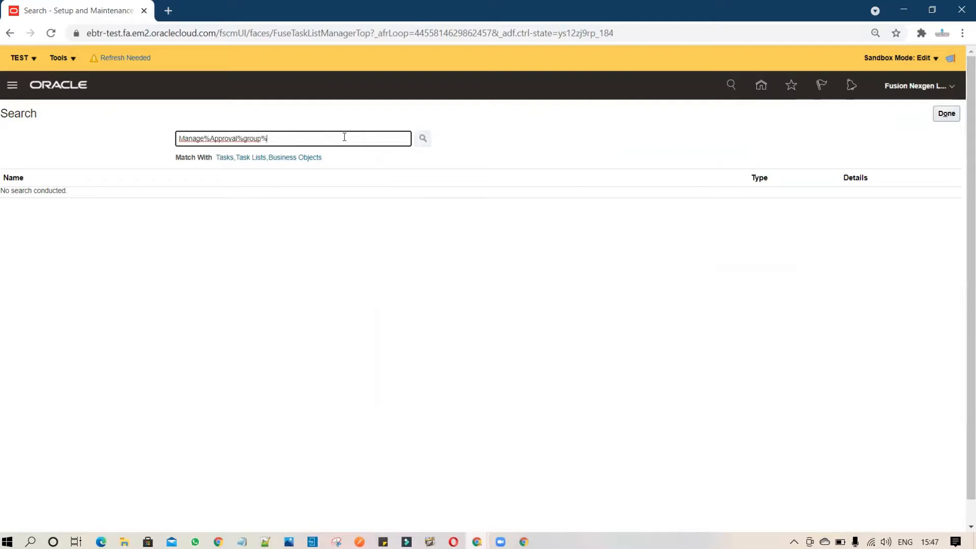
key("Return")
left_click(63, 197)
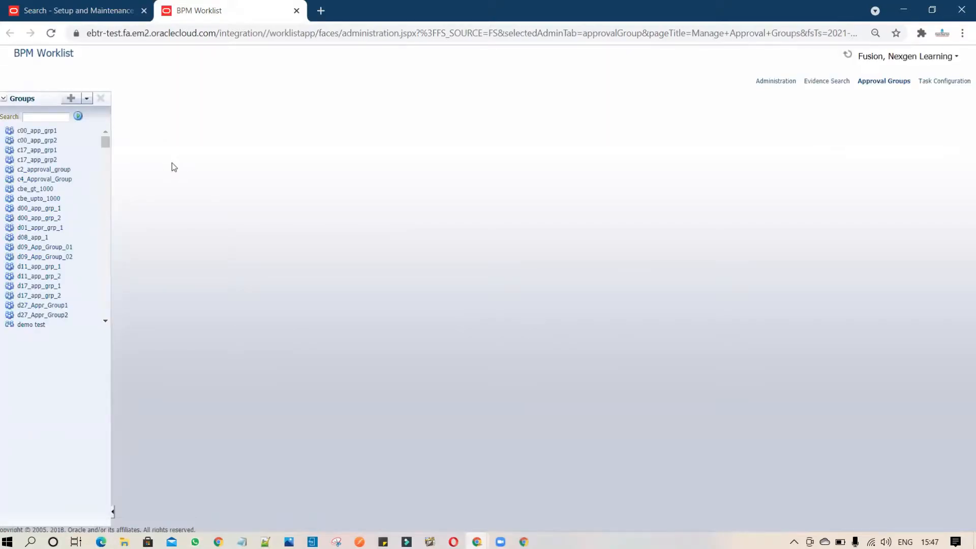
Create a new approval group named RMA Approval TEST and save it
left_click(68, 99)
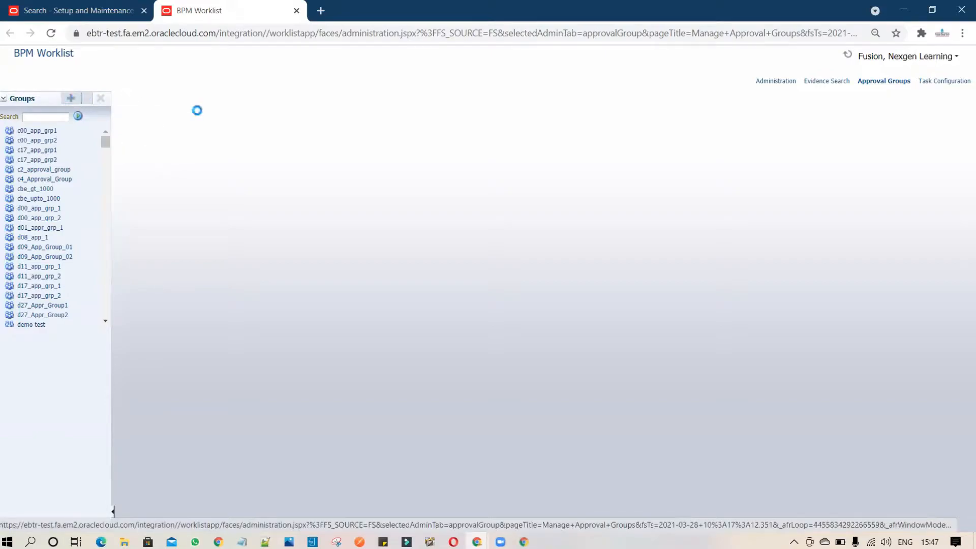
left_click_drag(214, 115, 140, 114)
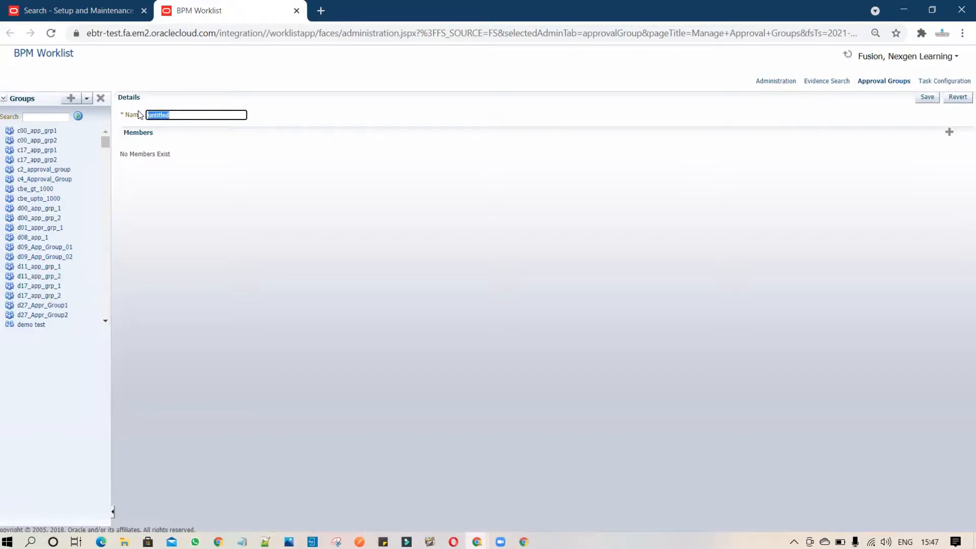
type("RMA Approval TEST")
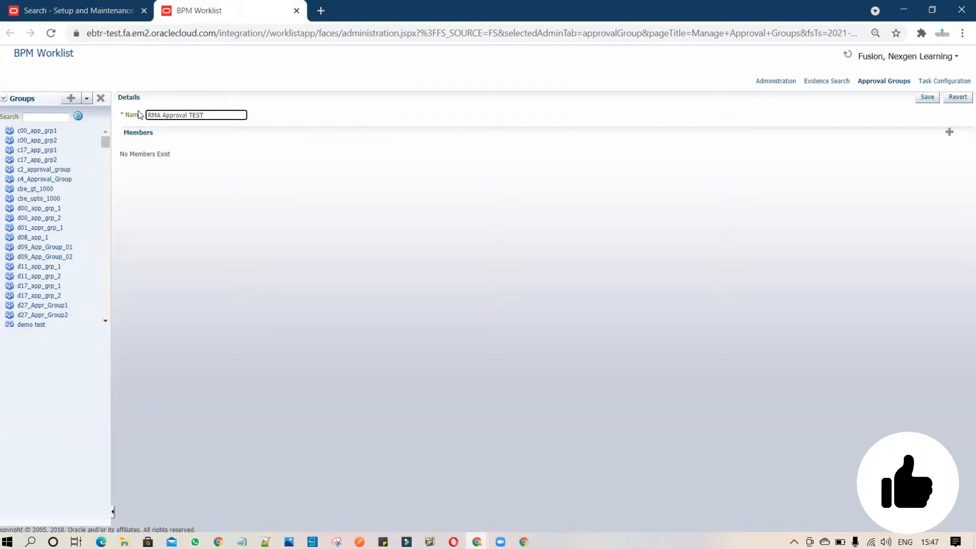
left_click(310, 153)
left_click(928, 97)
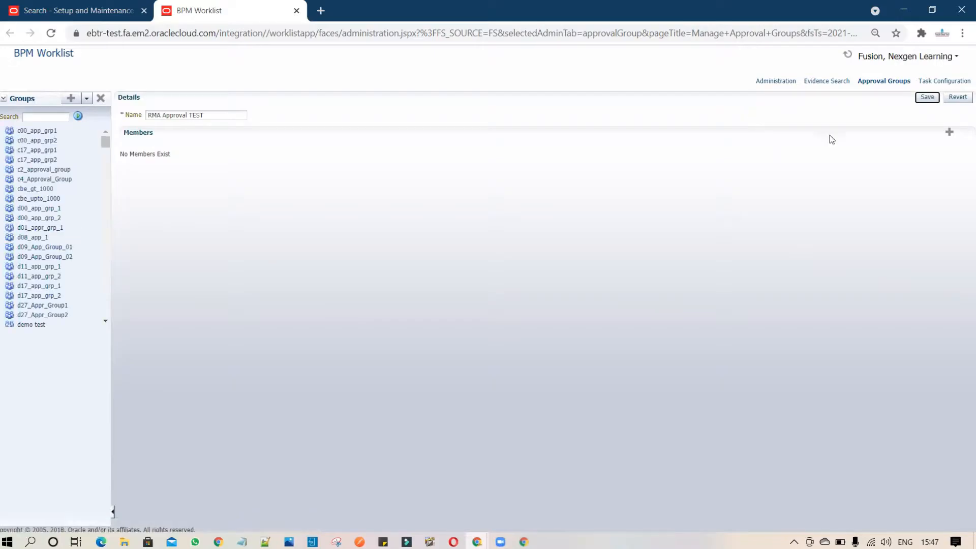
Start adding a user member to the group and search the identity browser's users for fusion
left_click(949, 132)
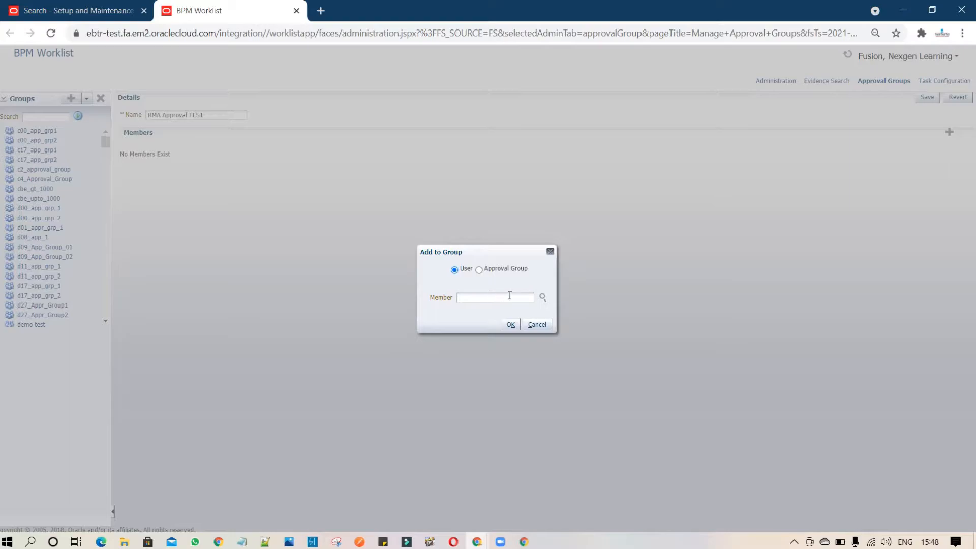
left_click(543, 299)
left_click(543, 297)
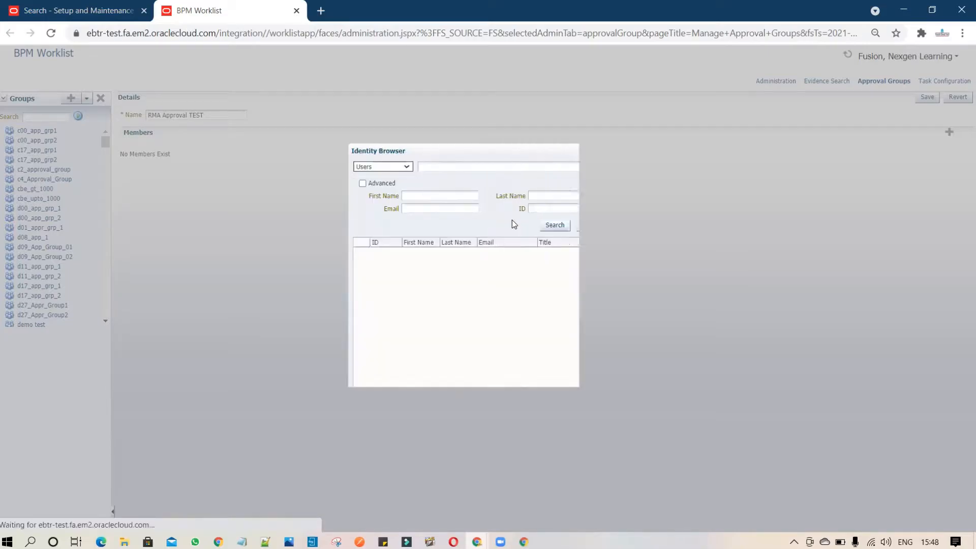
left_click(437, 167)
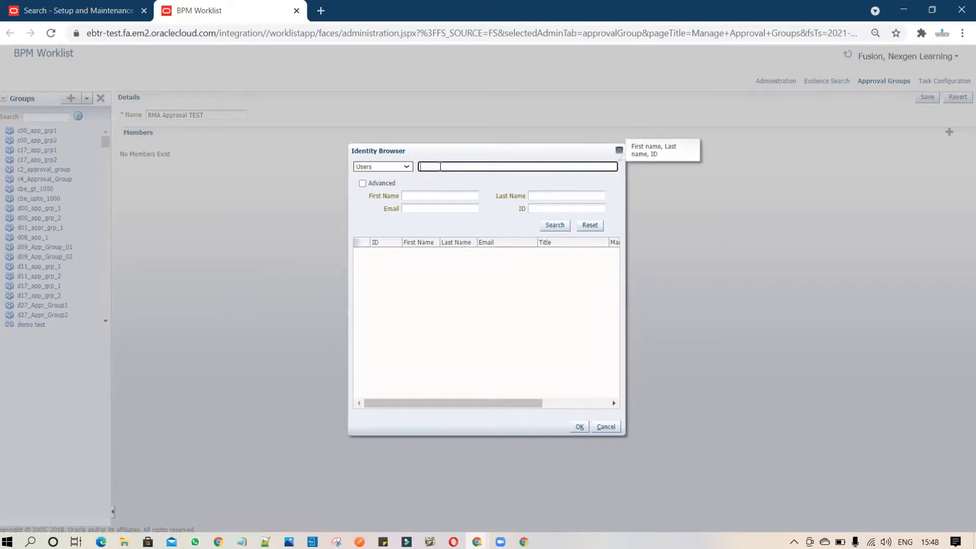
type("fusion nexgen")
left_click(546, 226)
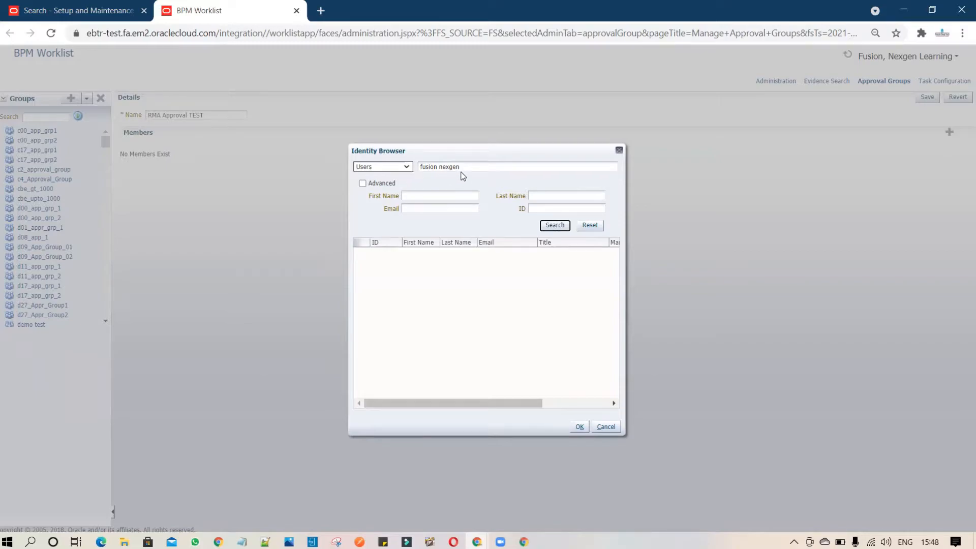
left_click_drag(466, 168, 439, 168)
key("BackSpace")
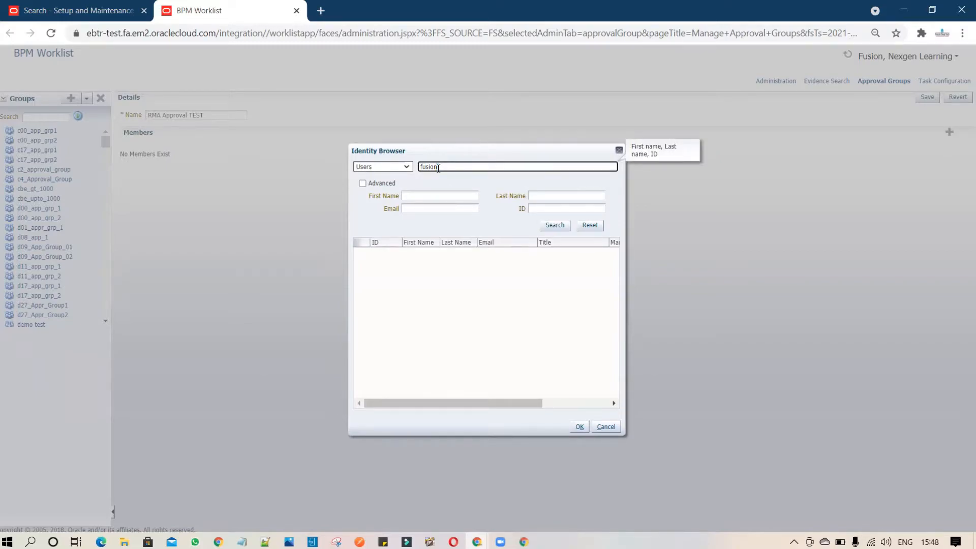
left_click(553, 226)
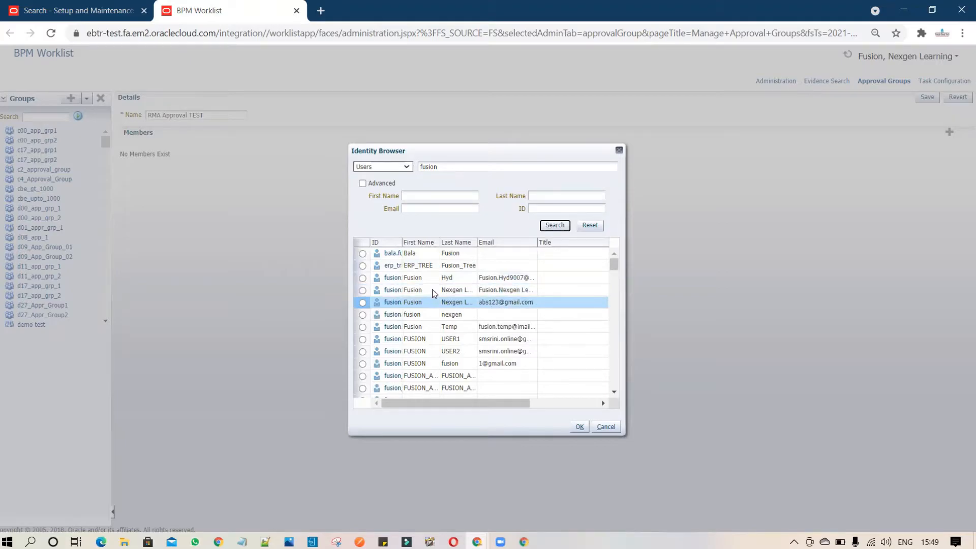
Widen the user ID column, select fusion.nexgen learning and add it to the group as a member
left_click_drag(441, 245, 580, 244)
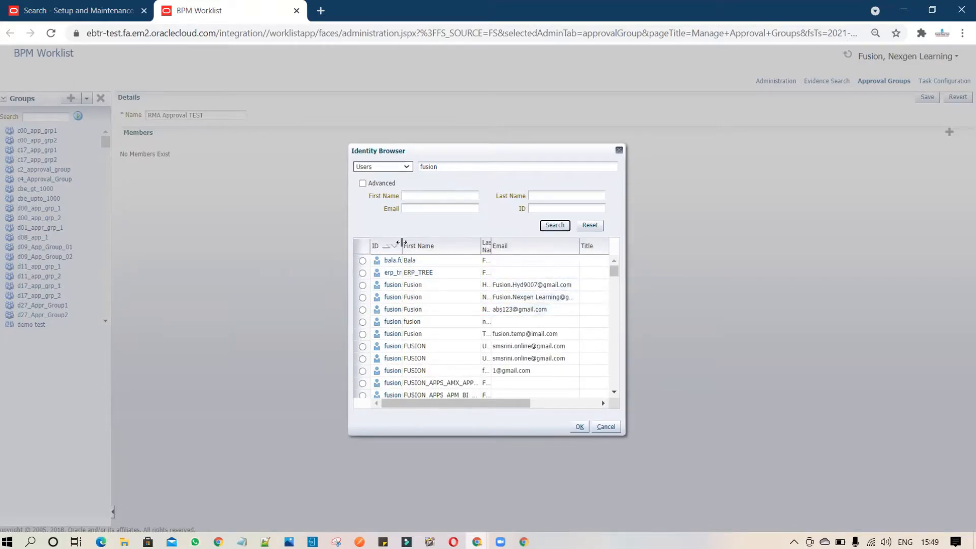
left_click_drag(402, 246, 442, 310)
left_click(461, 311)
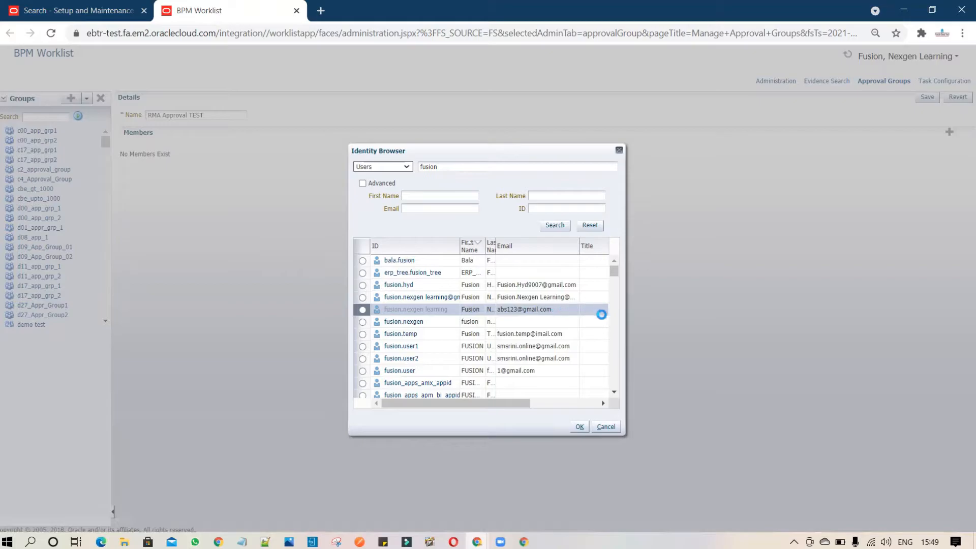
left_click(579, 429)
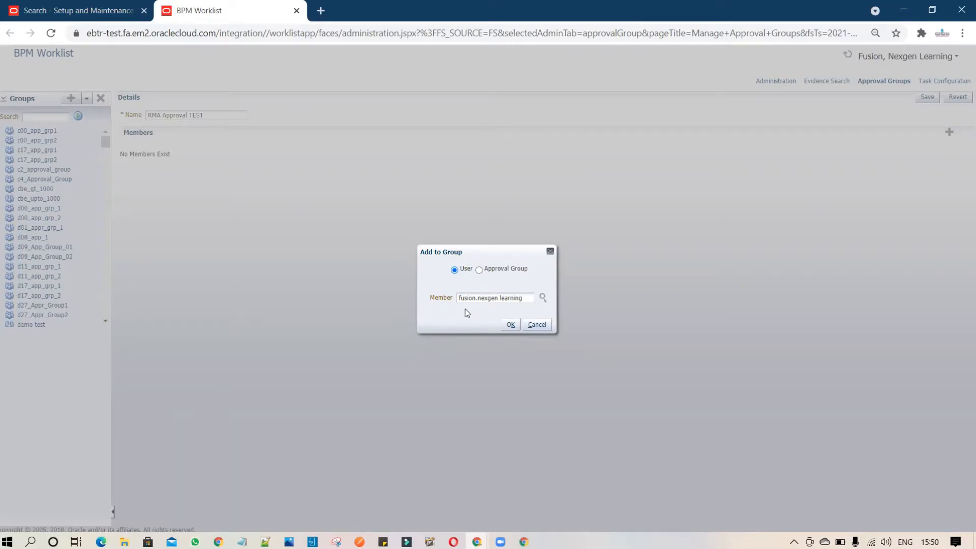
left_click(510, 325)
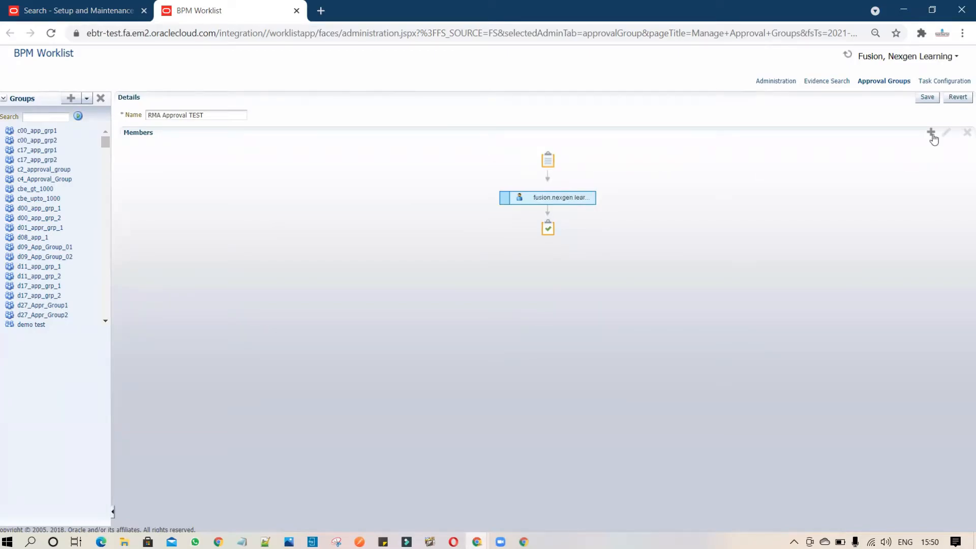
Try to add fusion.nexgen learning to the group again, and add fusion.nexgen as the second member instead
left_click(932, 133)
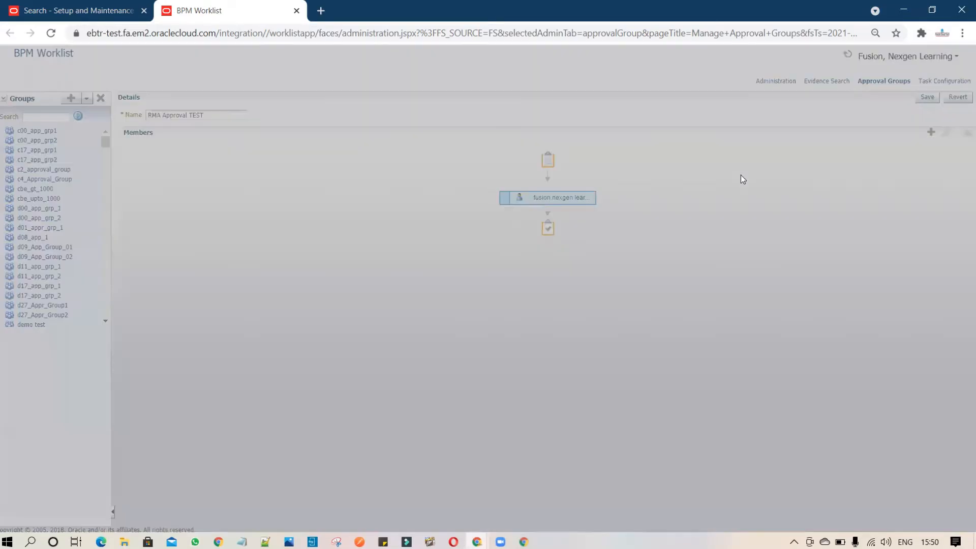
left_click(516, 299)
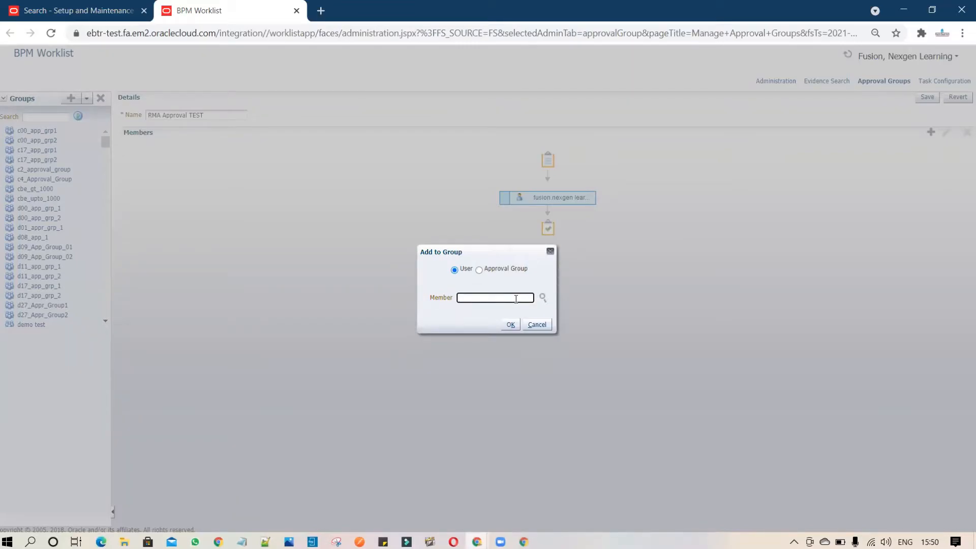
type("fusion.nexgen learning")
left_click(510, 324)
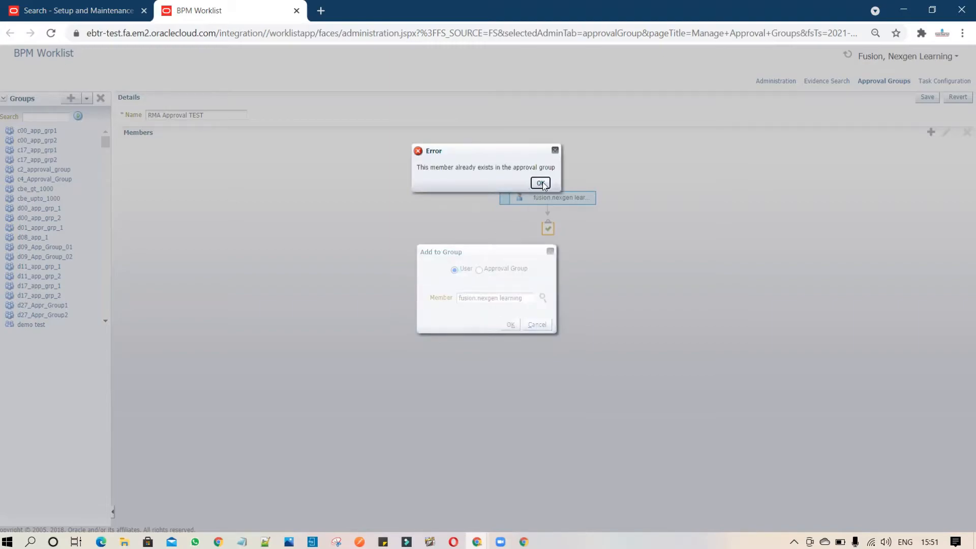
left_click(541, 183)
left_click_drag(529, 297, 500, 298)
key("BackSpace")
left_click(510, 324)
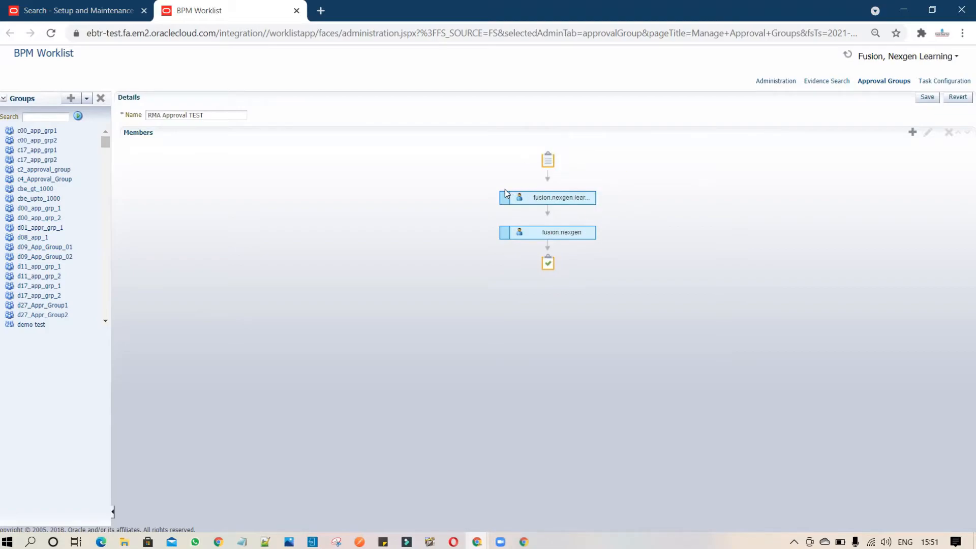
Delete the fusion.nexgen member from the RMA Approval TEST group and save the group
left_click(559, 233)
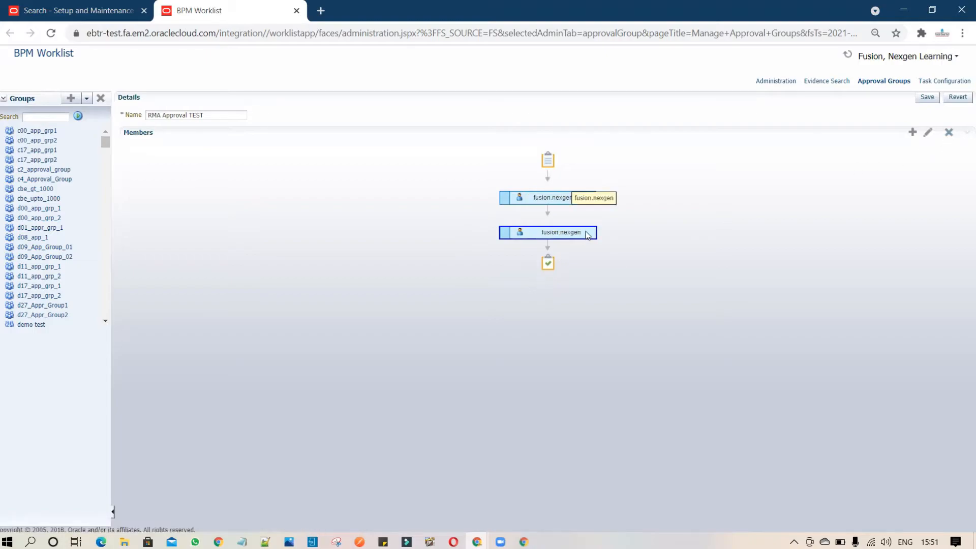
left_click(948, 134)
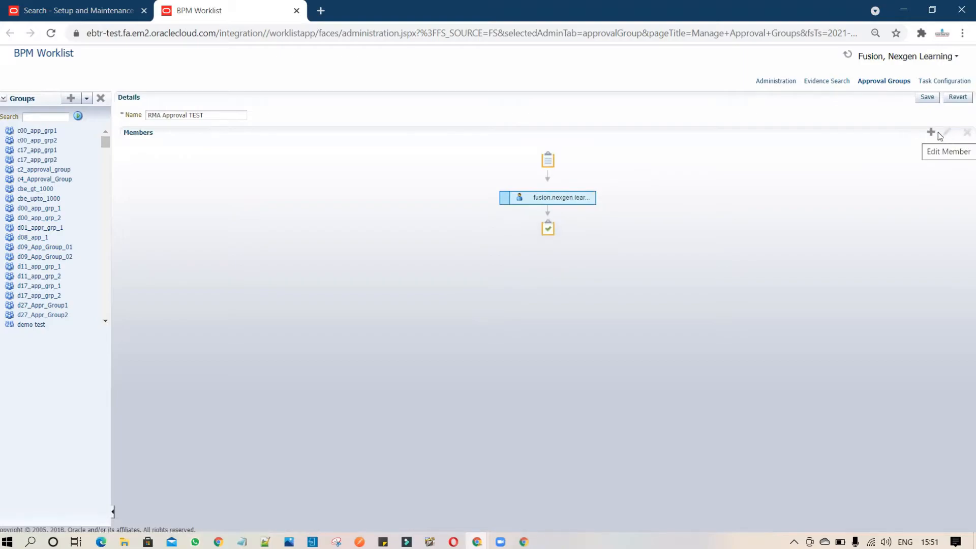
left_click(926, 98)
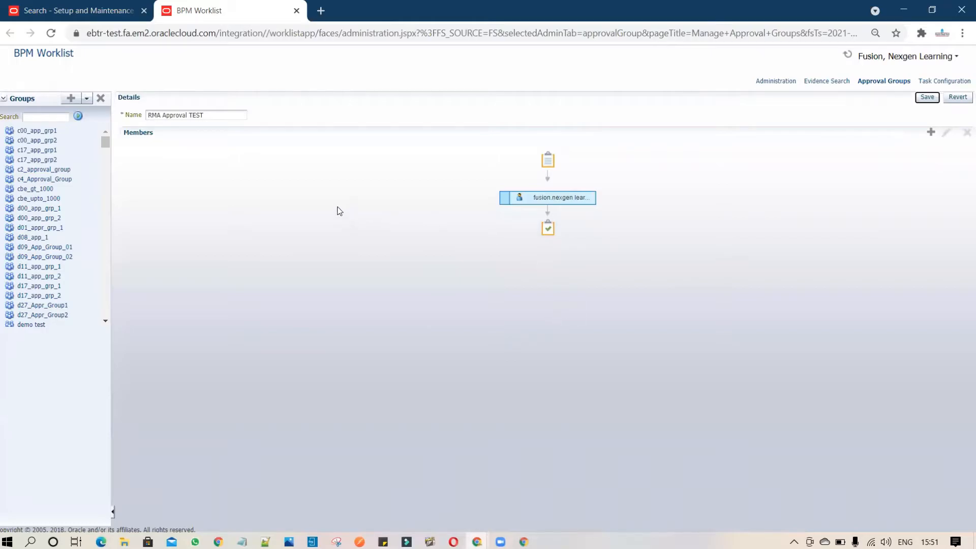
Return to the setup search, look up Manage%Order%Approval% and open the Manage Order Approval Rules task
left_click(75, 11)
left_click_drag(337, 135, 148, 138)
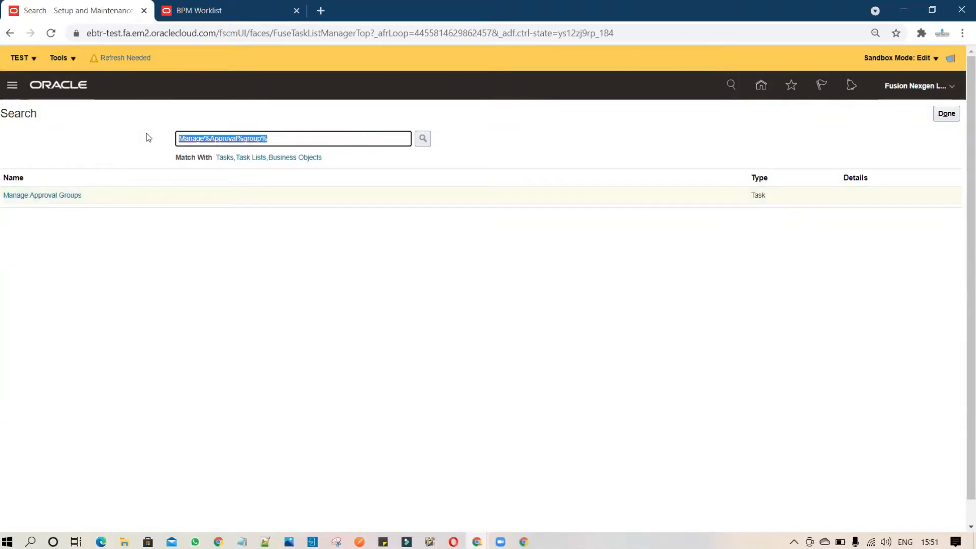
key("BackSpace")
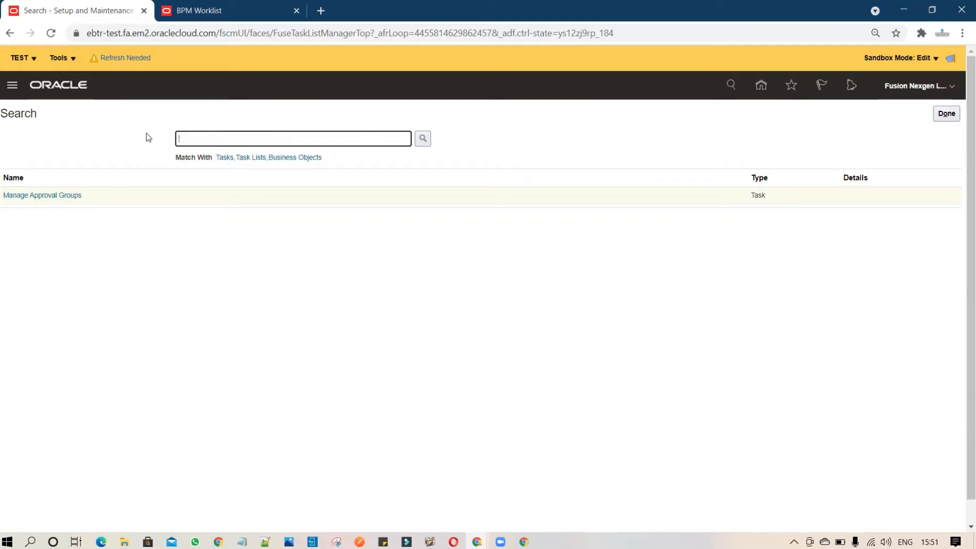
type("Managez")
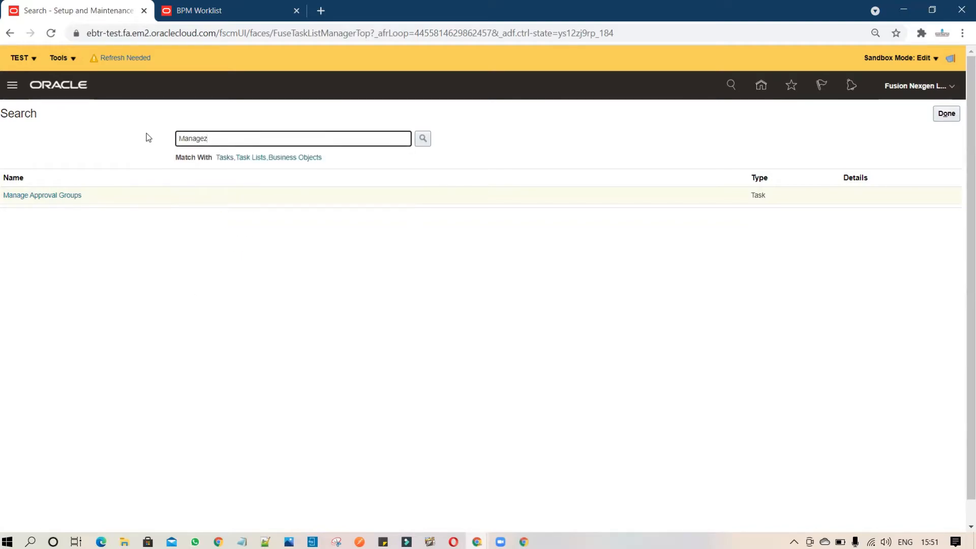
key("BackSpace")
type("%Or")
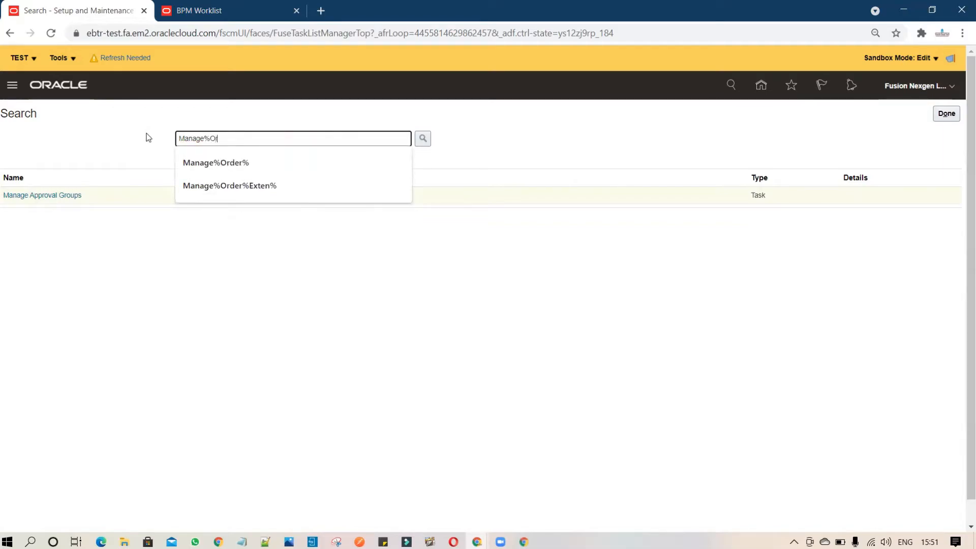
type("der%App")
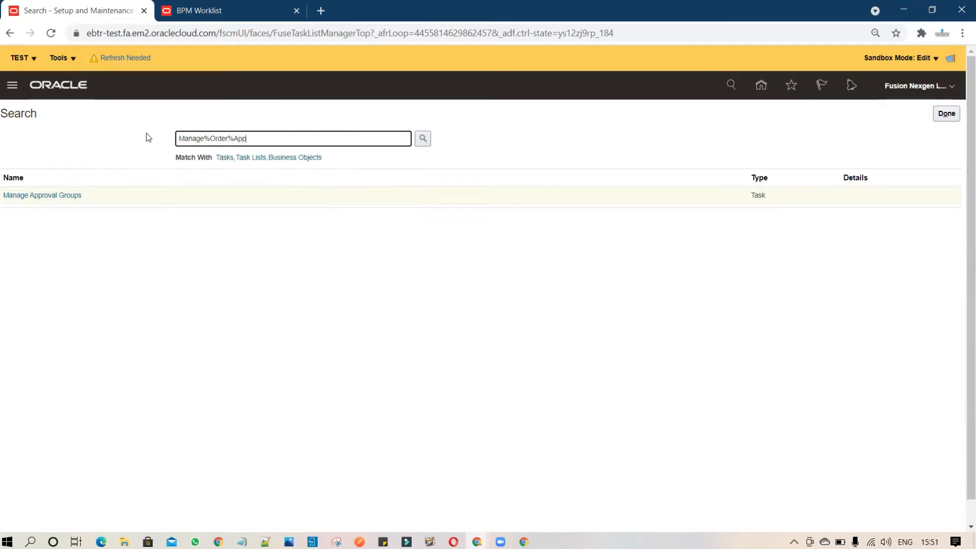
type("roval%")
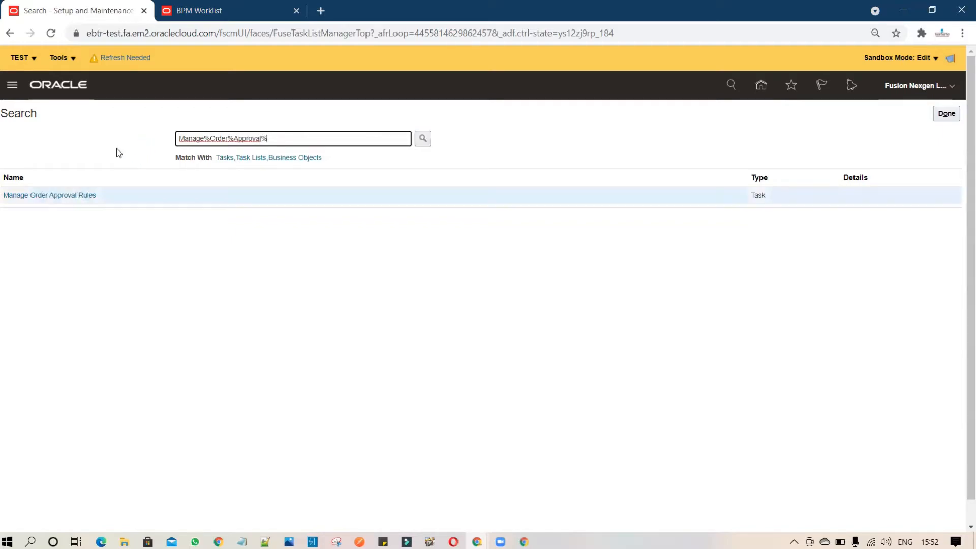
left_click(46, 200)
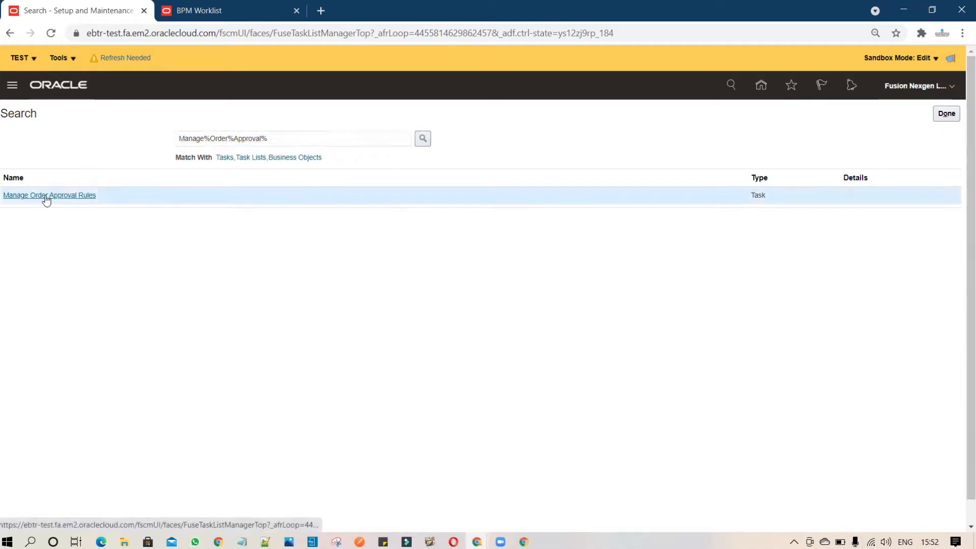
left_click(45, 196)
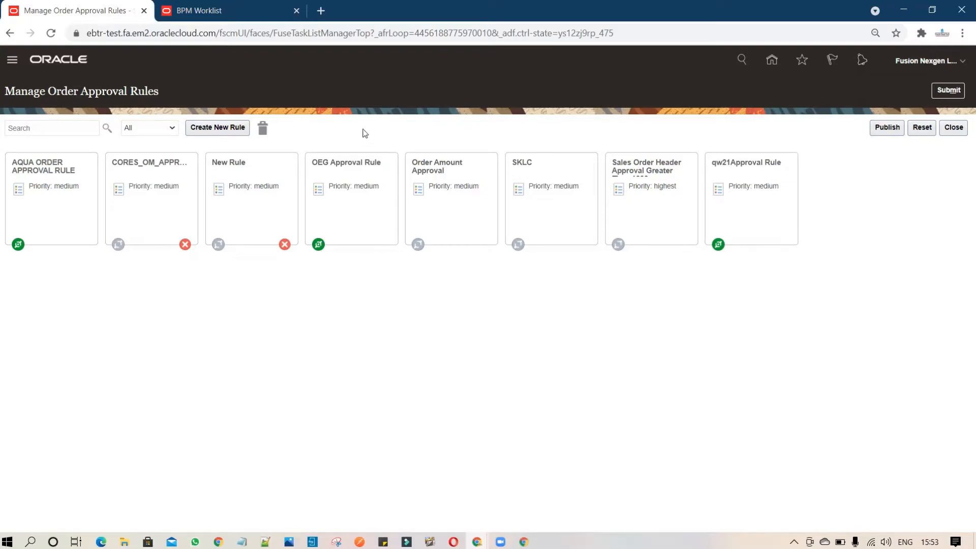
Create a new order approval rule and name it RMA TEST
left_click(225, 129)
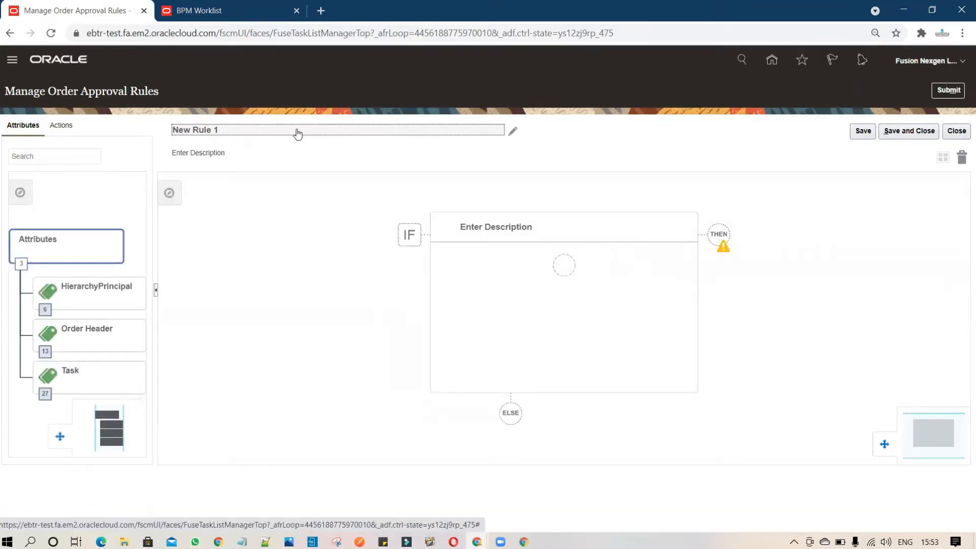
left_click(295, 131)
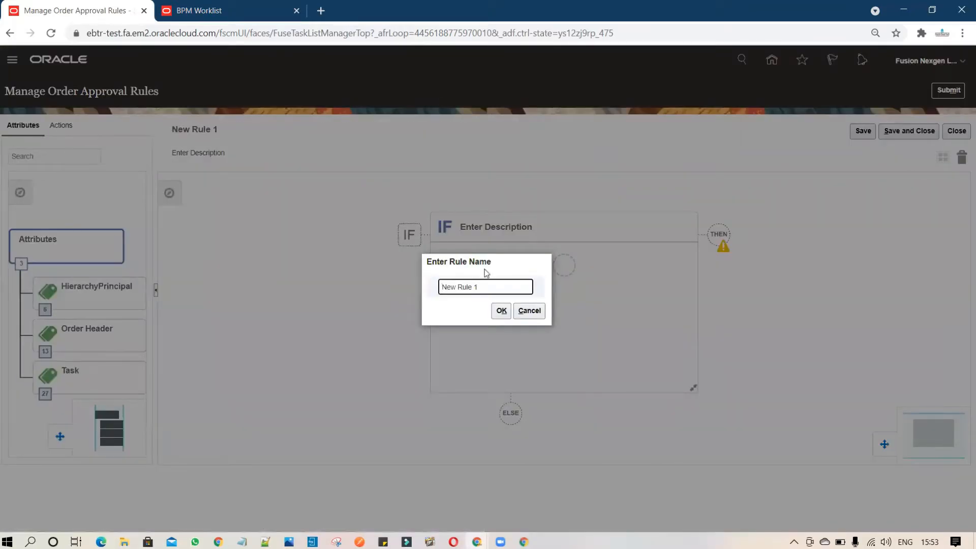
left_click_drag(484, 293, 419, 289)
type("RMA TEST")
left_click(501, 311)
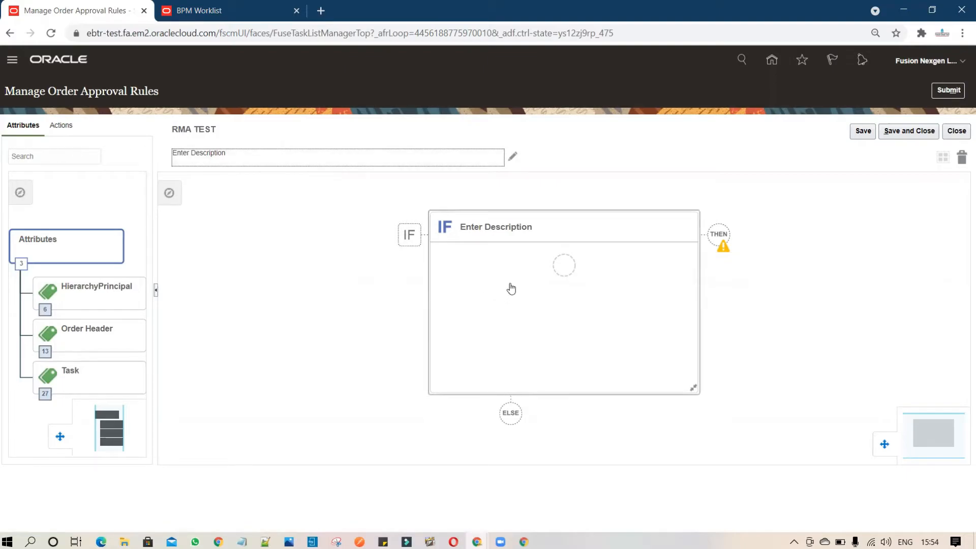
Create a condition in the IF block using the Order Type (Order Header) attribute
left_click(566, 271)
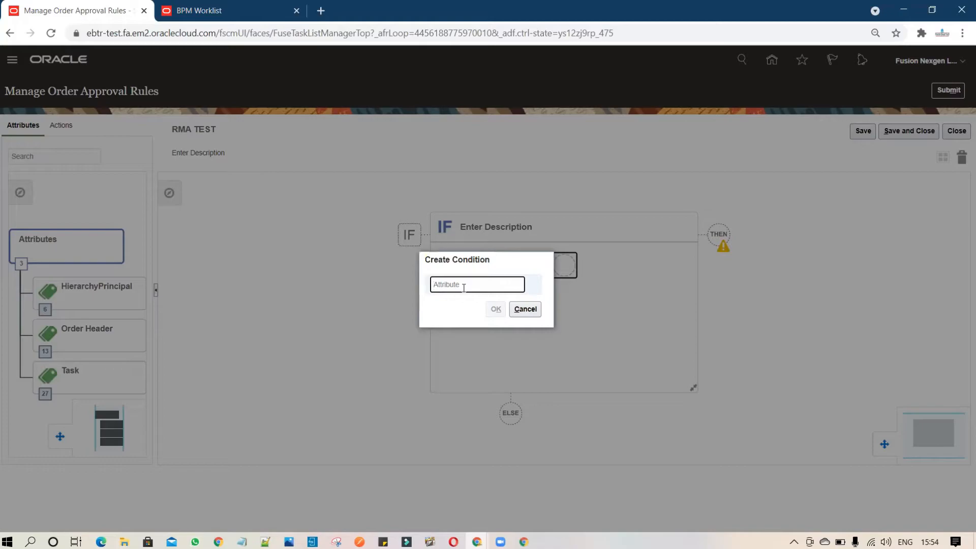
type("Order tyep")
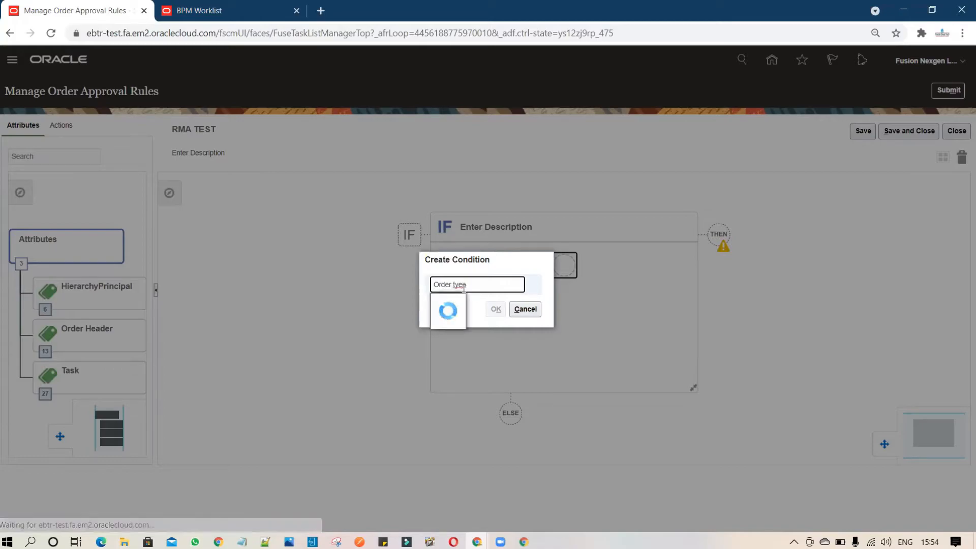
key("BackSpace")
key("BackSpace")
type("pe")
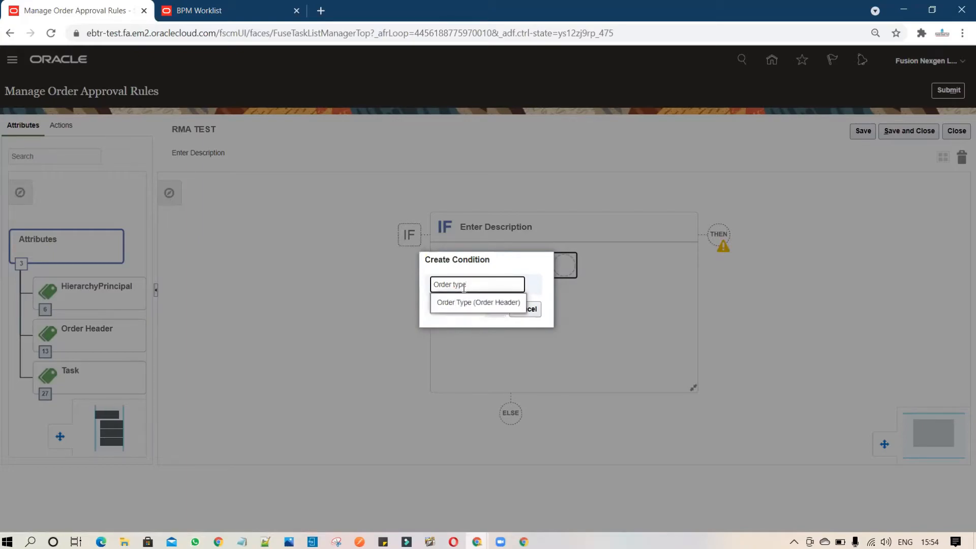
left_click(468, 303)
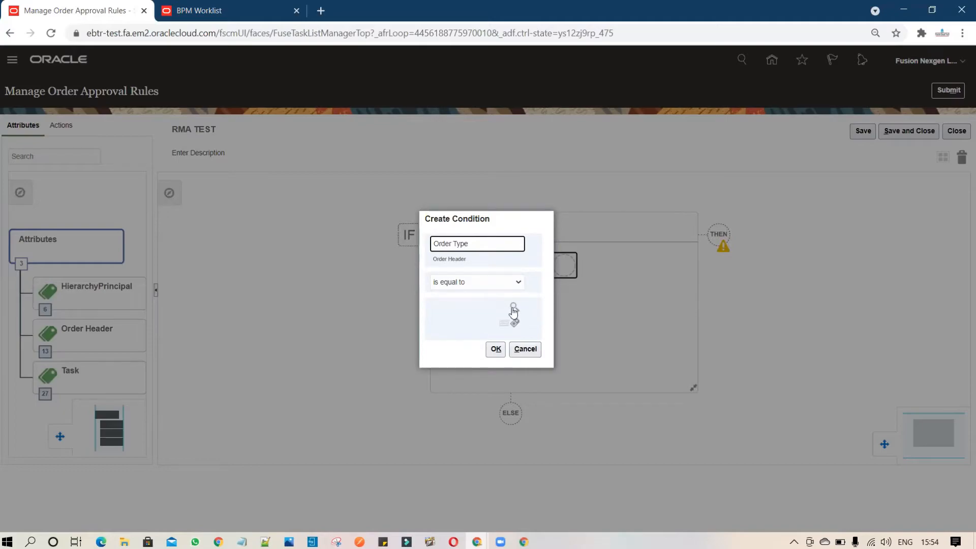
Look up the order type BILL_ONLY as the value the condition must equal, and confirm the condition
left_click(513, 308)
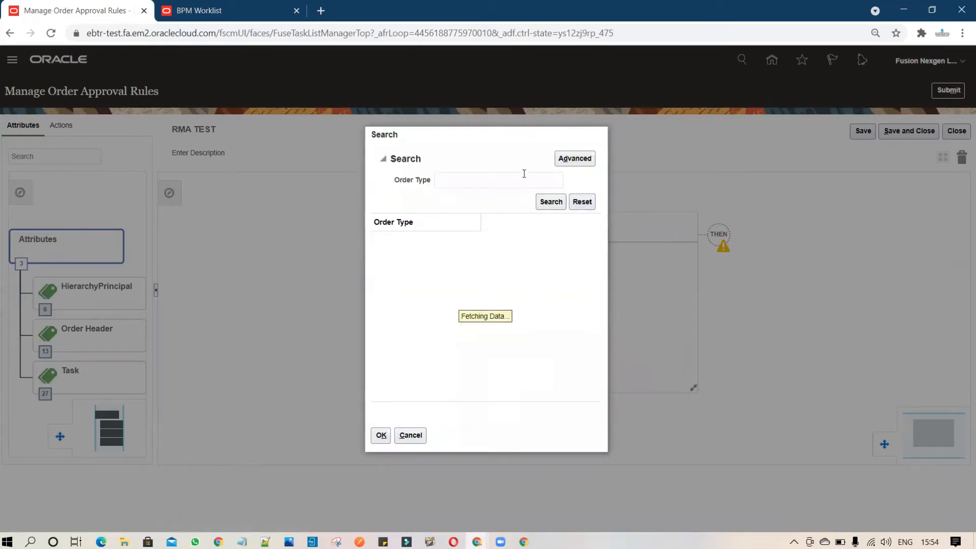
type("Bil")
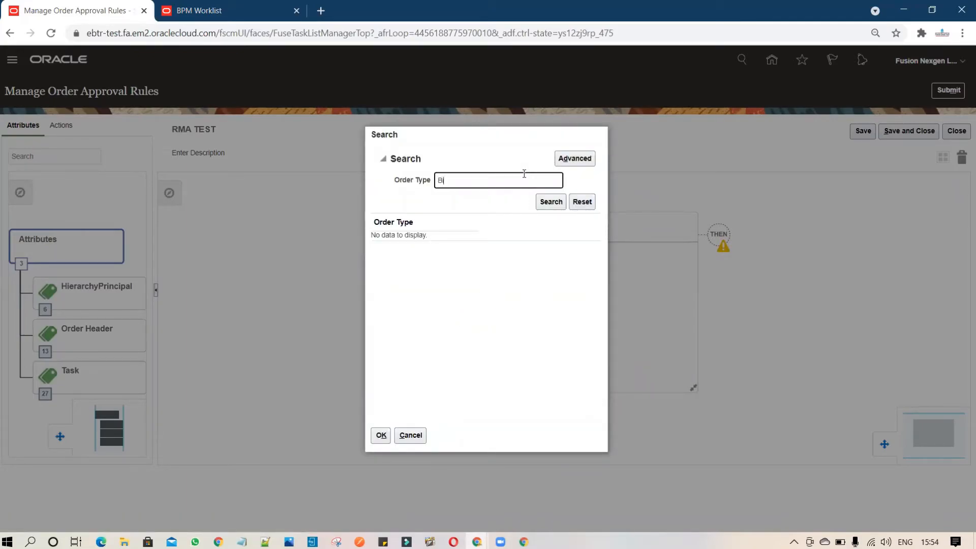
left_click(548, 205)
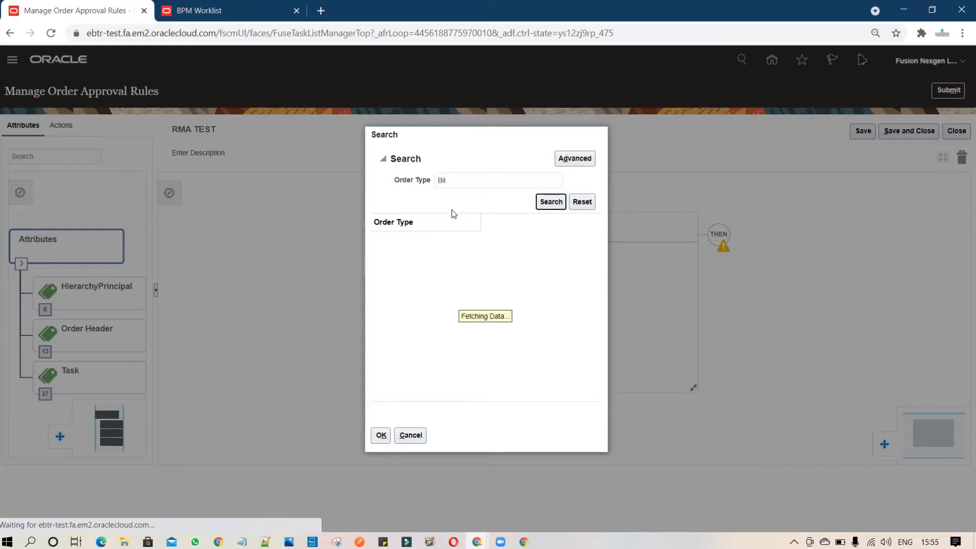
left_click(463, 180)
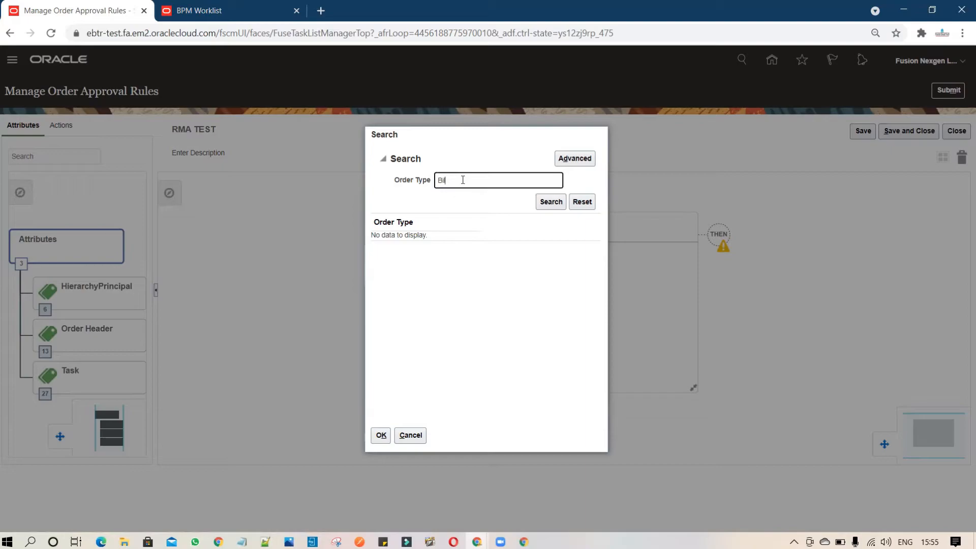
key("BackSpace")
key("Return")
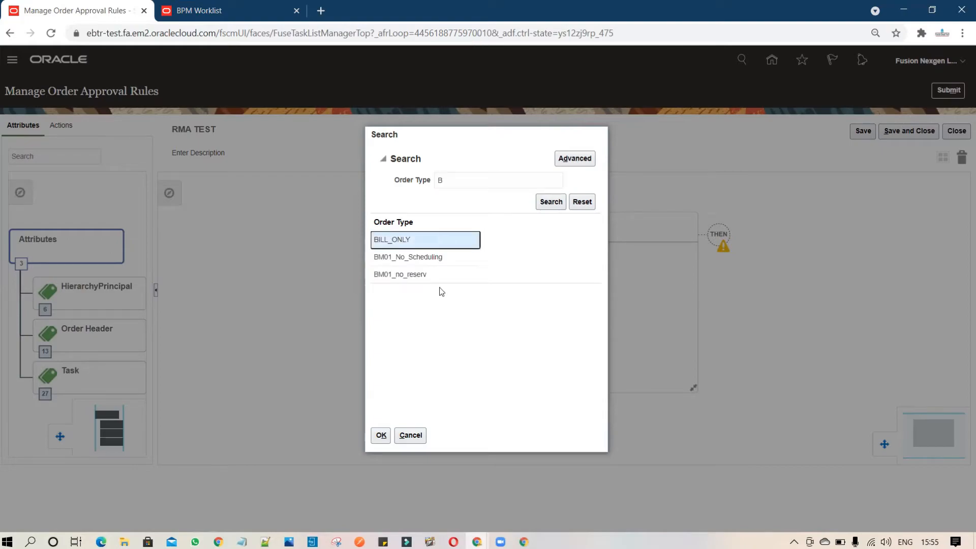
left_click(380, 435)
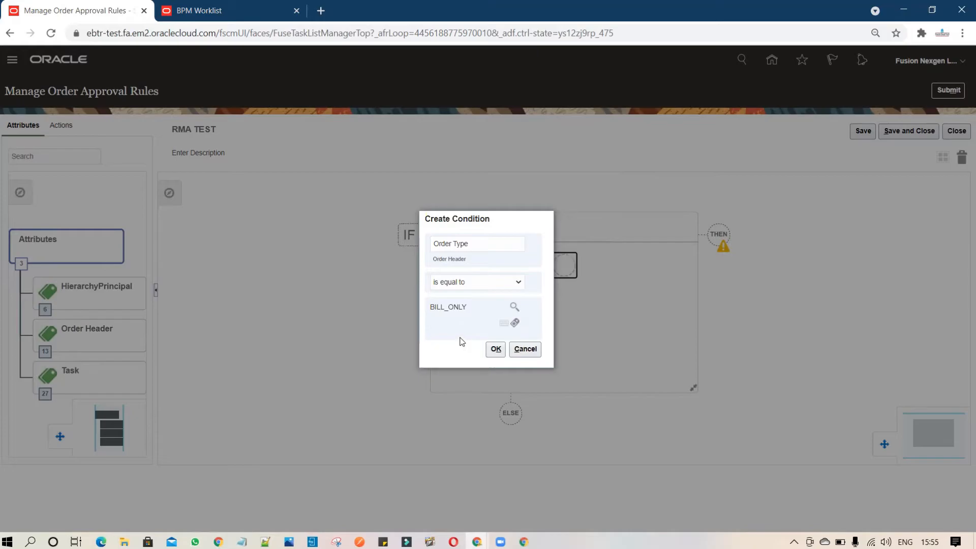
left_click(495, 349)
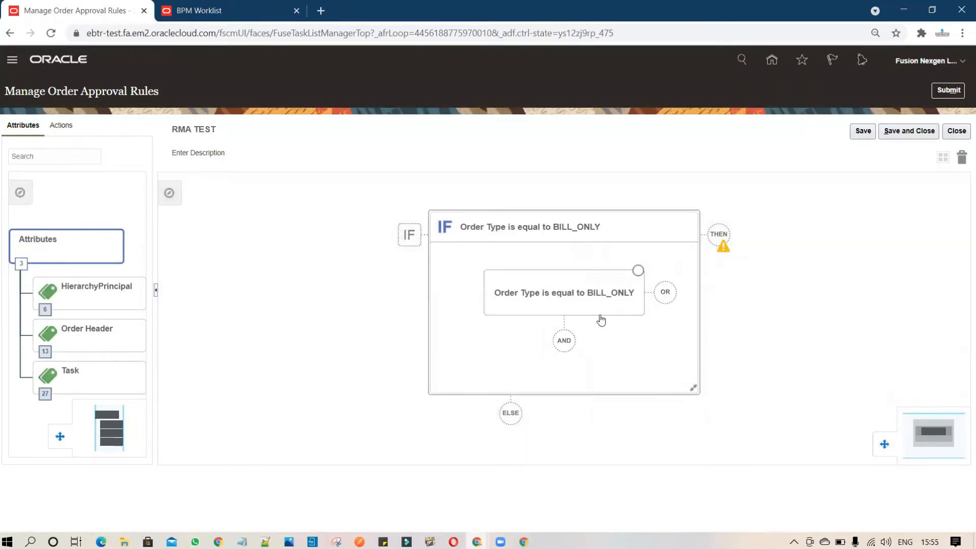
Start an AND condition below the order type condition and choose Order Line Category (Order Header > Order Line) as its attribute
left_click(566, 344)
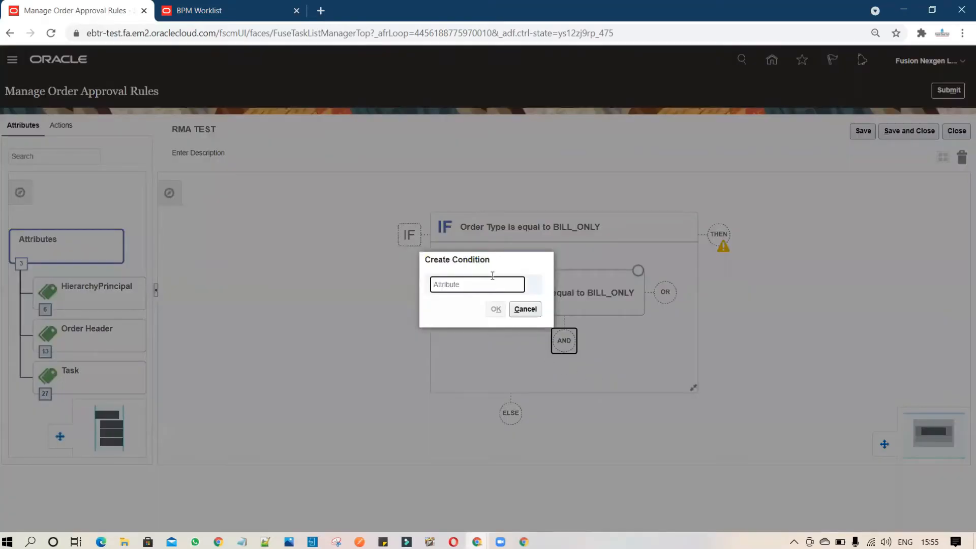
type("line type")
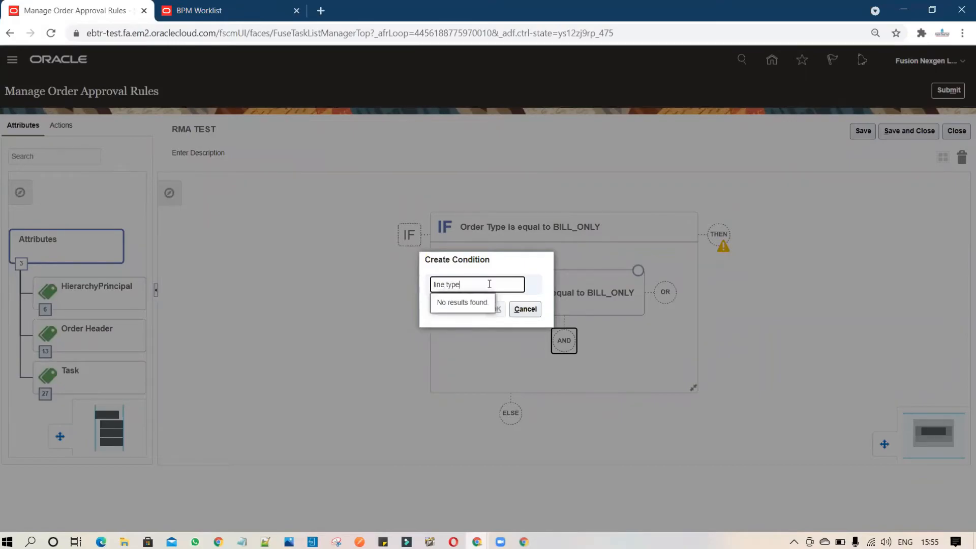
key("BackSpace")
key("BackSpace")
key("BackSpace")
key("BackSpace")
key("BackSpace")
key("BackSpace")
key("BackSpace")
key("BackSpace")
key("BackSpace")
type("Line")
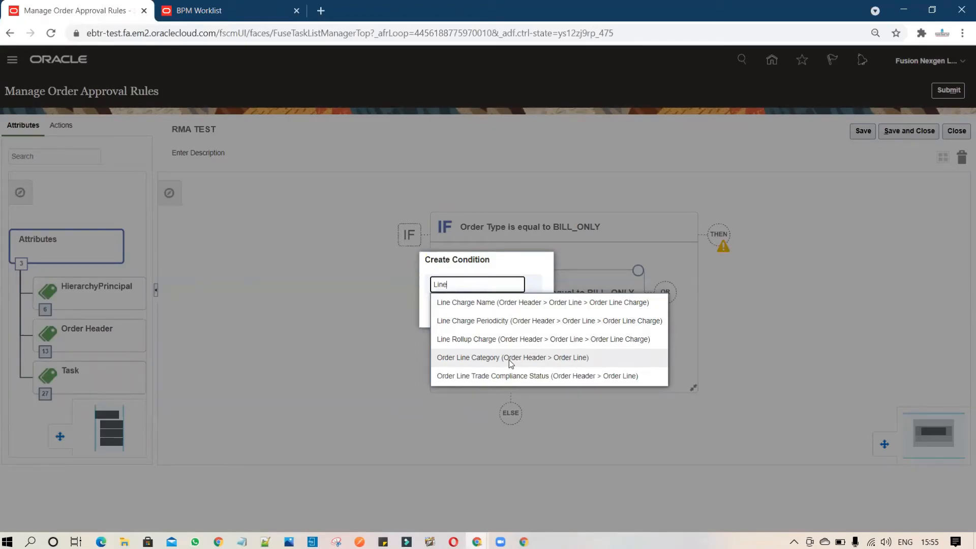
key("BackSpace")
key("BackSpace")
key("BackSpace")
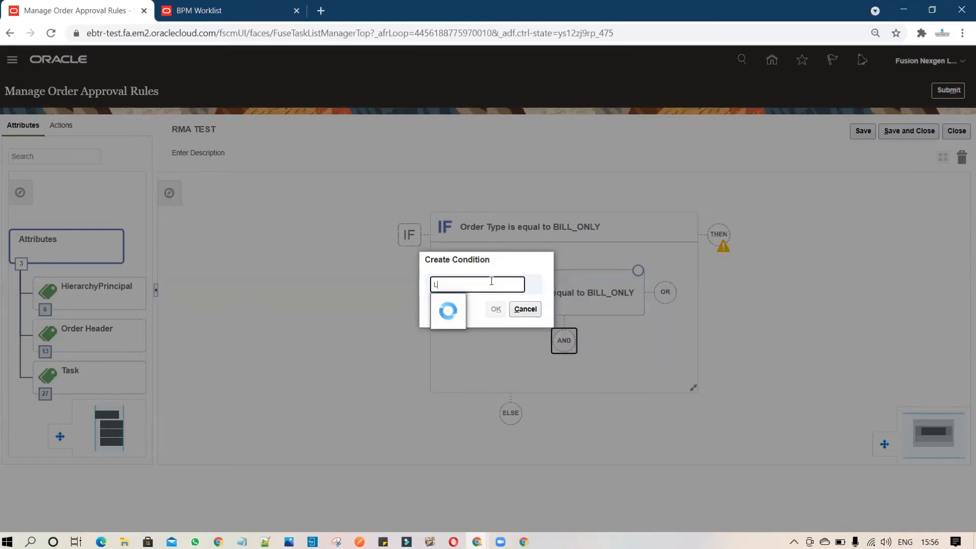
key("BackSpace")
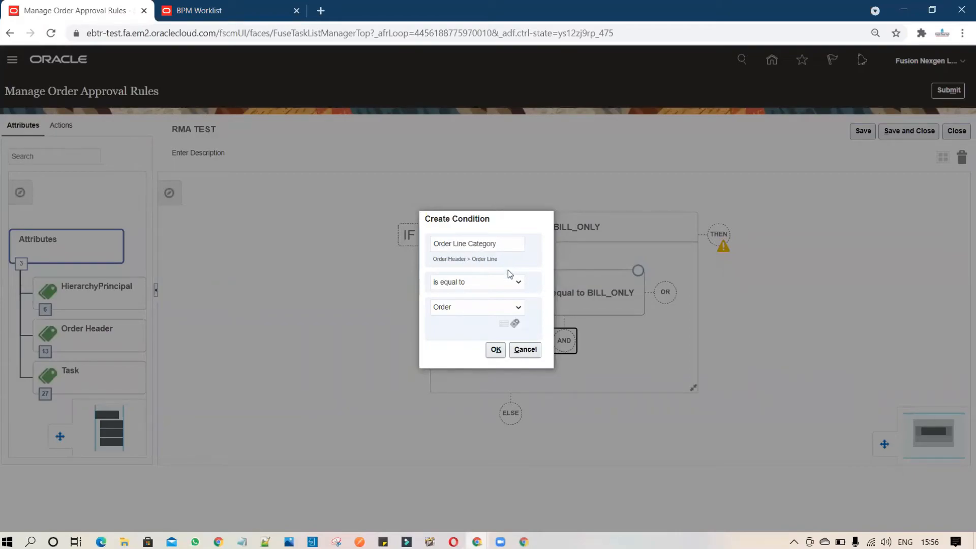
Set the Order Line Category condition to equal Return goods and confirm it
left_click(517, 308)
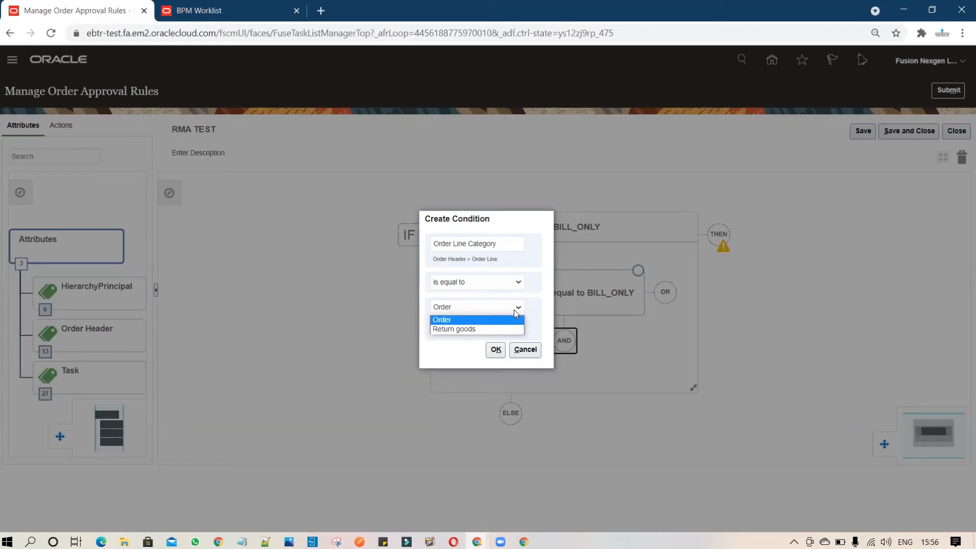
left_click(487, 330)
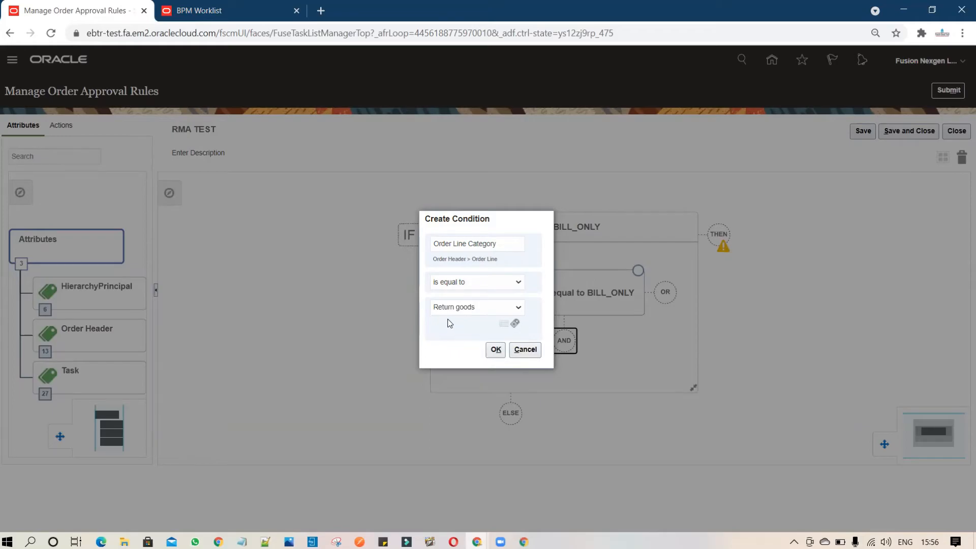
left_click(495, 351)
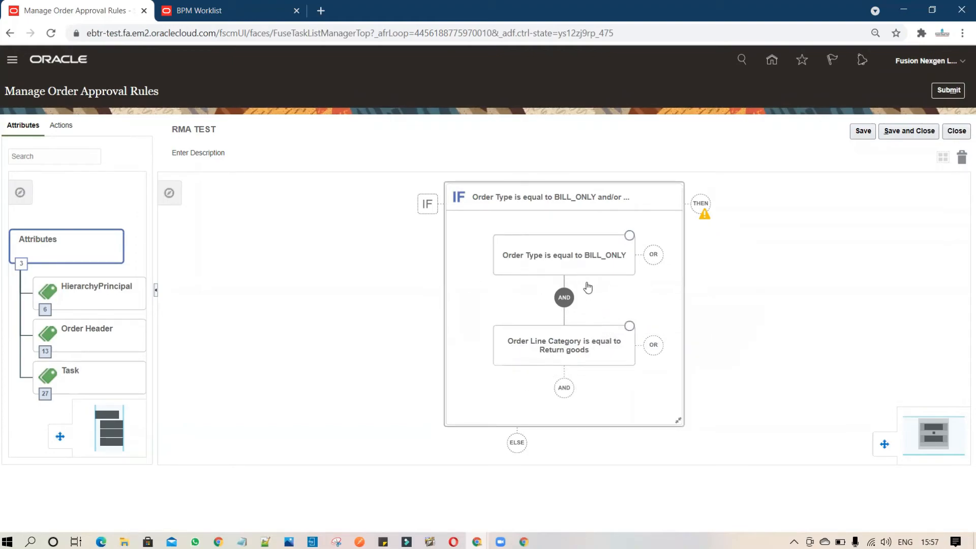
Add a DO block to the rule's THEN branch and start a Perform an Action entry in it
left_click(701, 205)
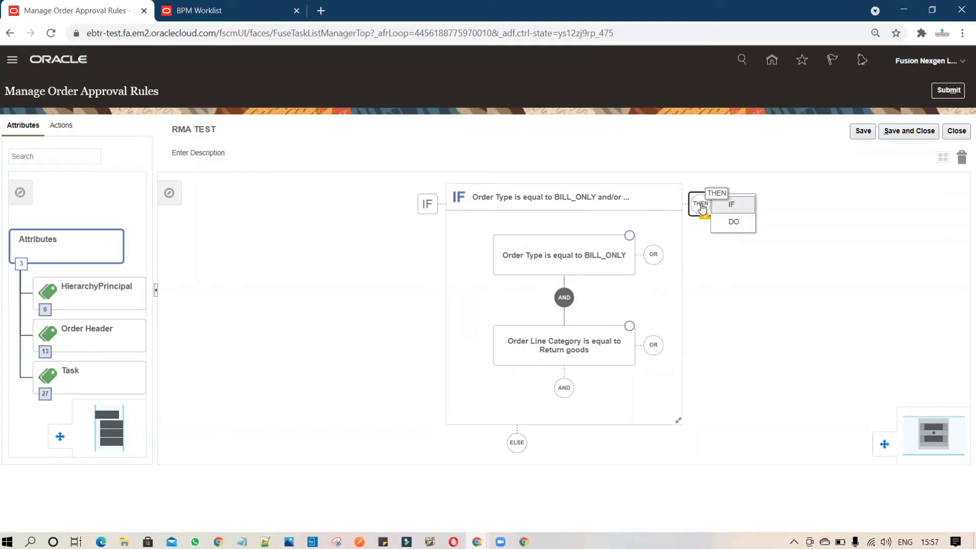
left_click(735, 224)
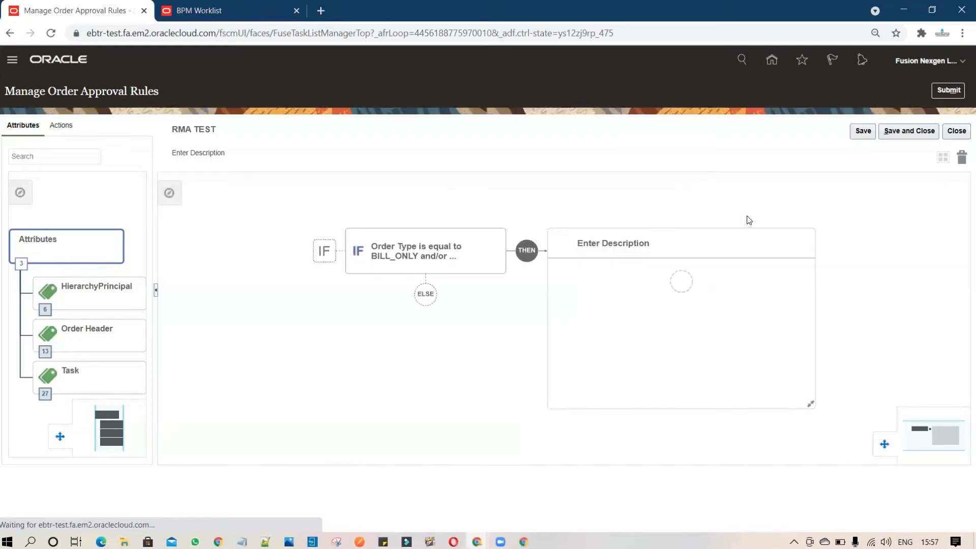
left_click(682, 287)
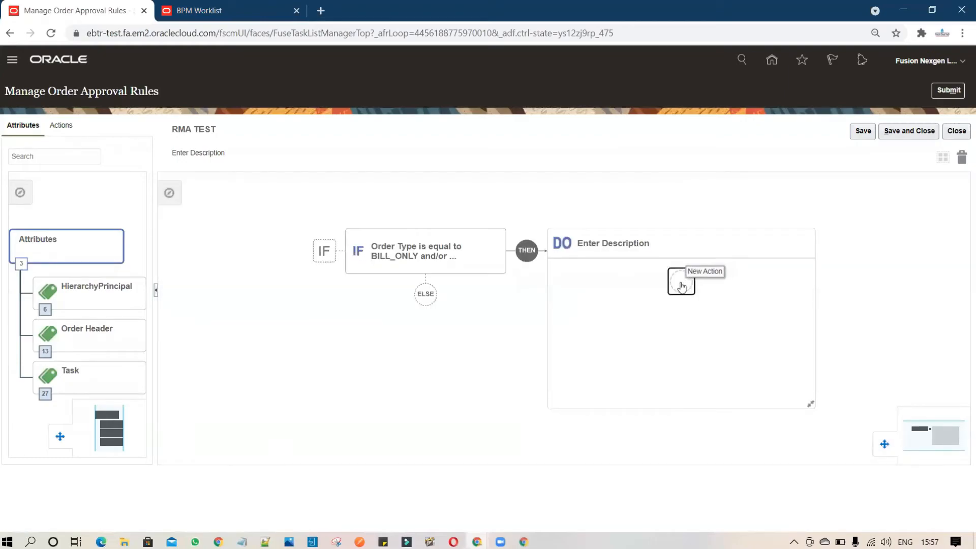
left_click(681, 288)
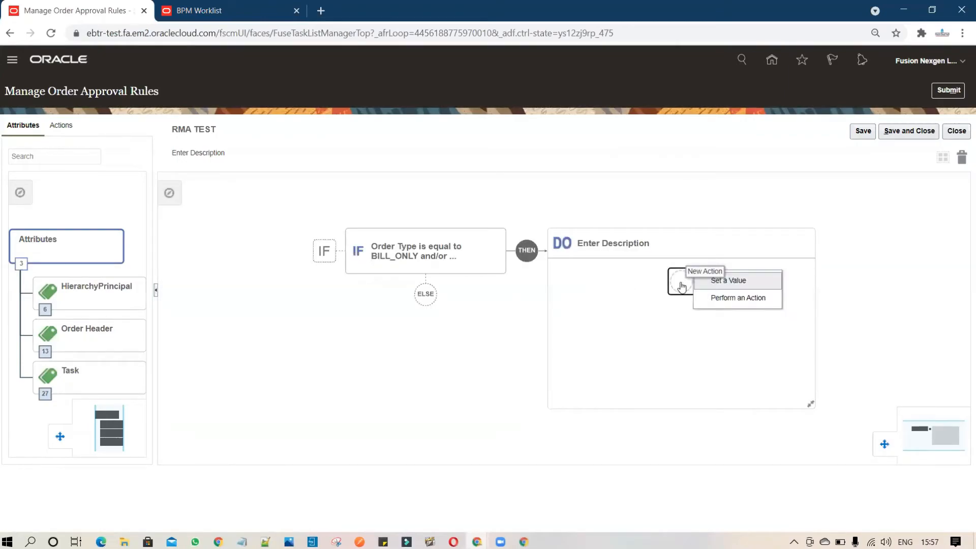
left_click(719, 297)
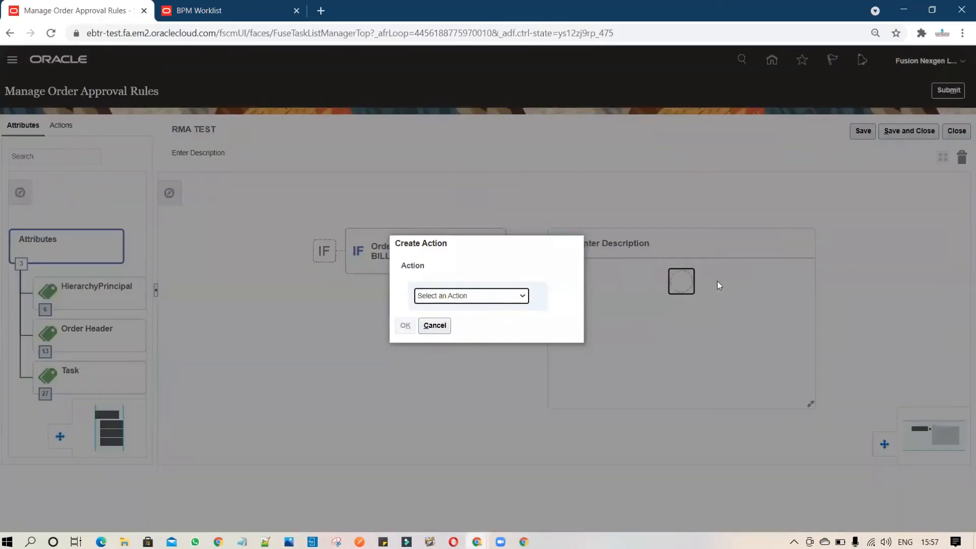
Set the action to Assign to Group with the group RMA Approval TEST, and confirm it
left_click(518, 297)
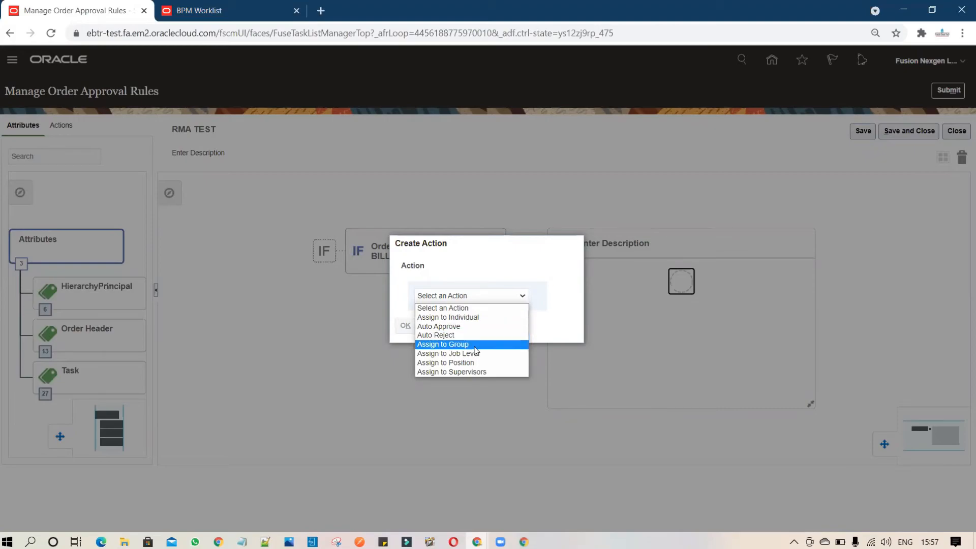
left_click(473, 345)
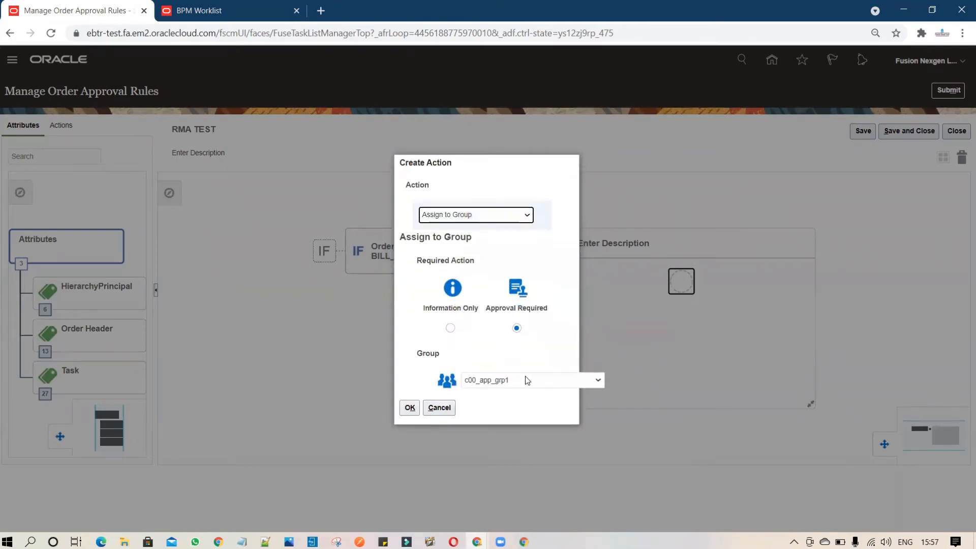
left_click(570, 381)
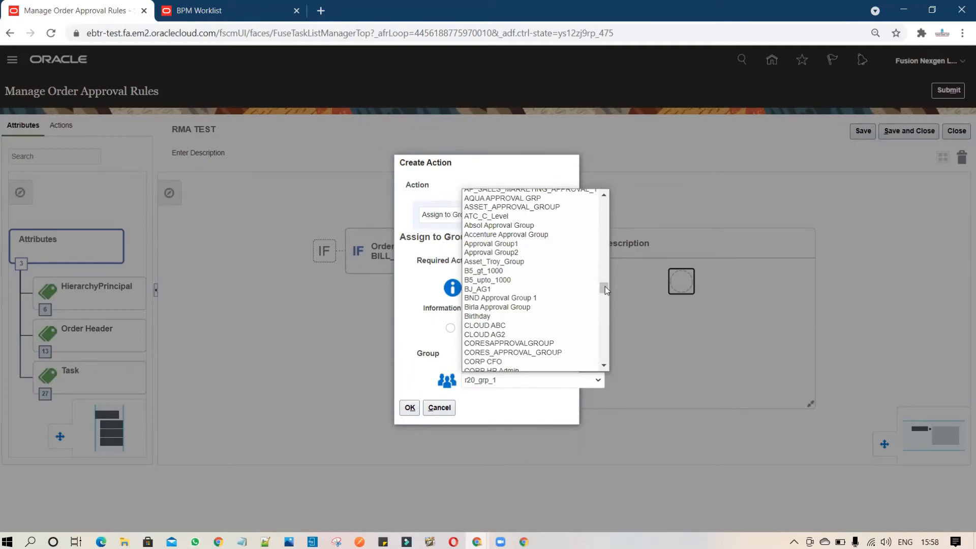
left_click_drag(605, 286, 605, 315)
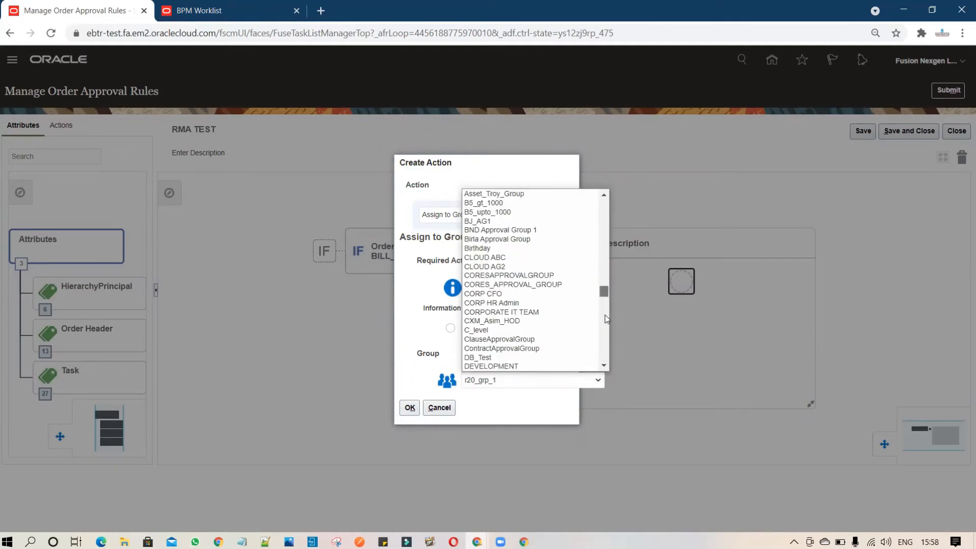
left_click(606, 354)
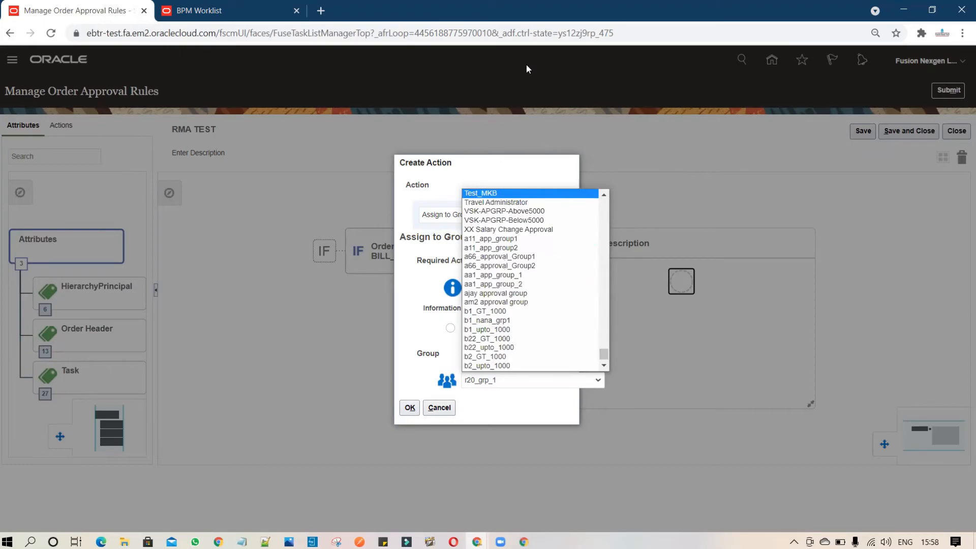
type("rma")
key("Return")
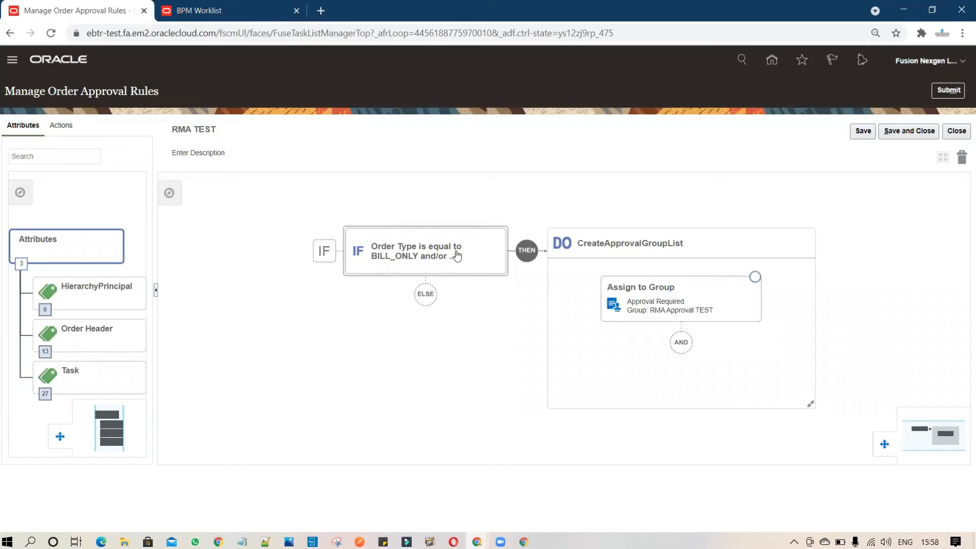
Add an AND condition below the Order Line Category condition, using Order Total Amount (Order Header > Order Totals) as its attribute
left_click(457, 255)
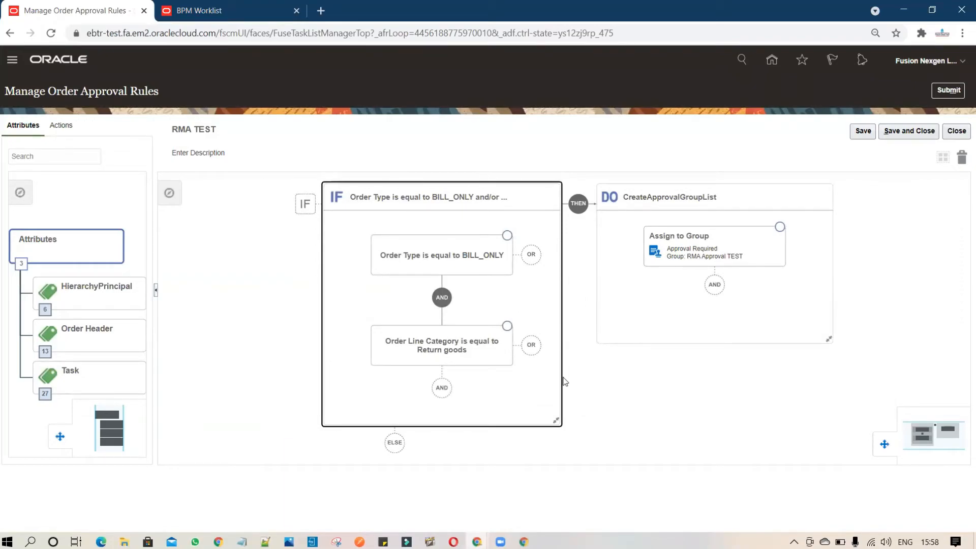
left_click(446, 395)
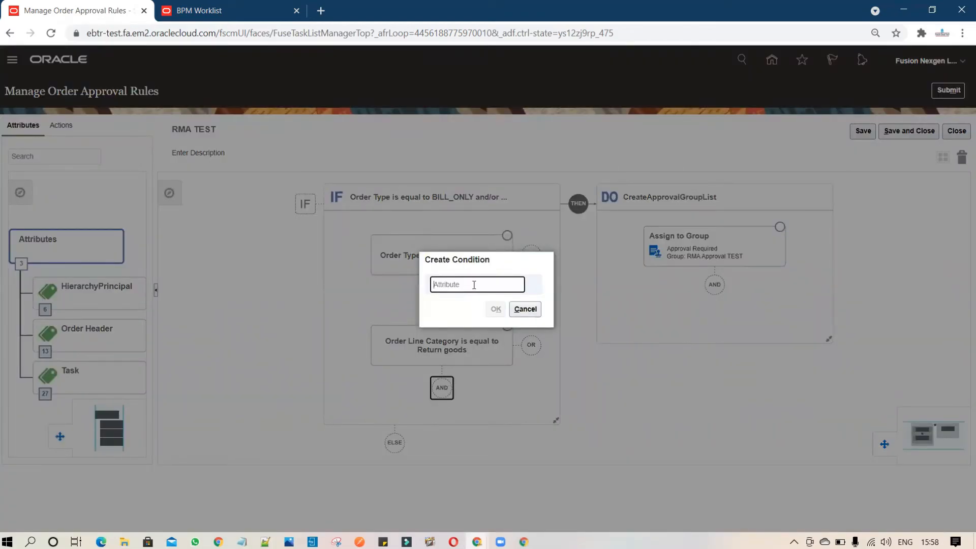
type("Order")
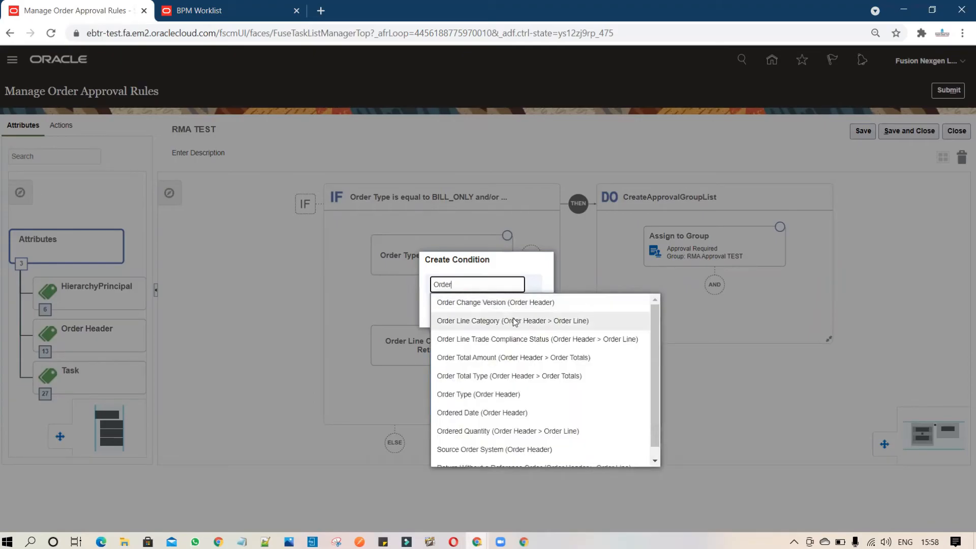
left_click(554, 359)
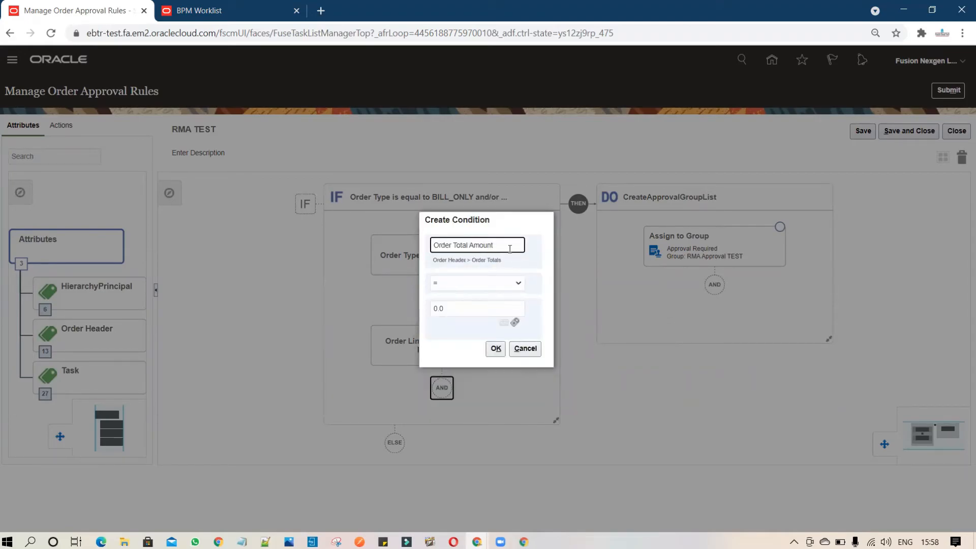
Set the Order Total Amount condition to is between -1000 and -100, and confirm it
left_click(515, 284)
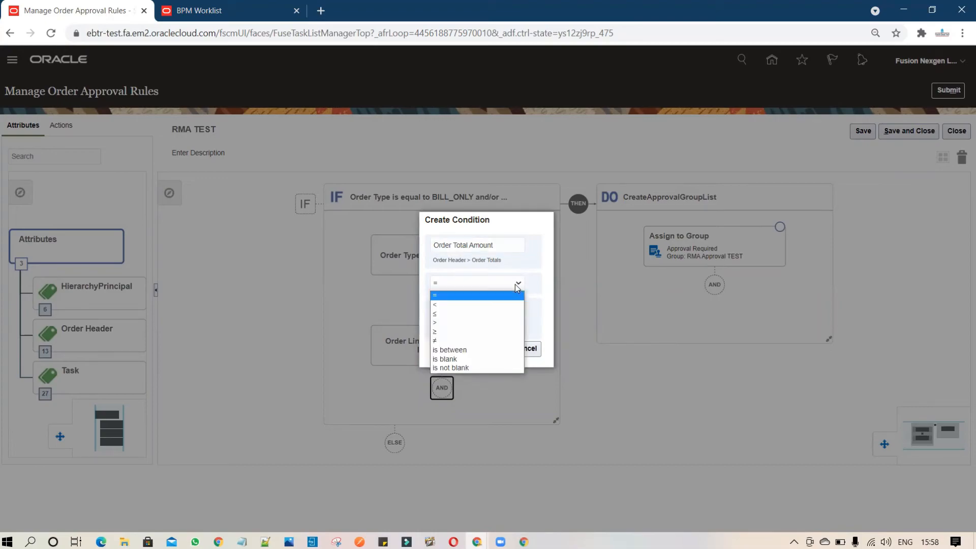
left_click(496, 351)
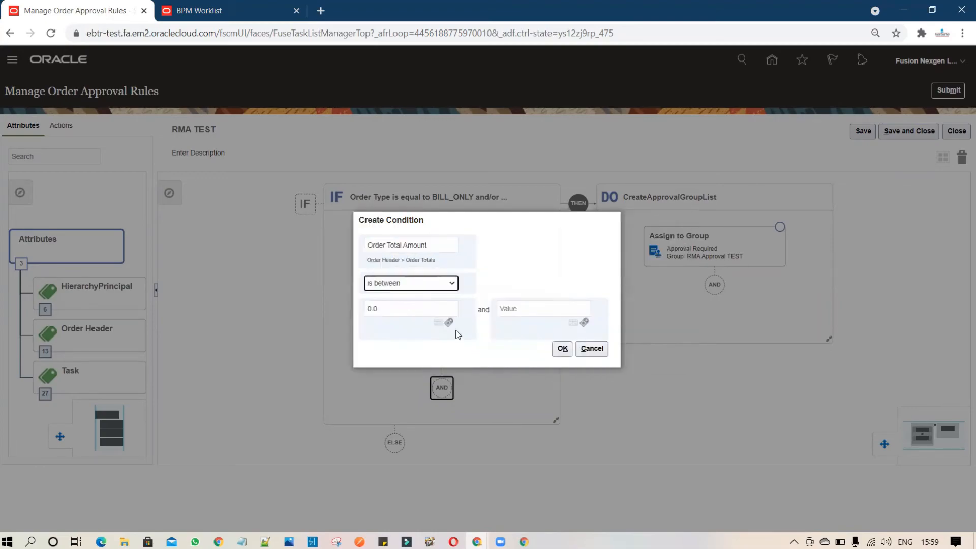
left_click(434, 309)
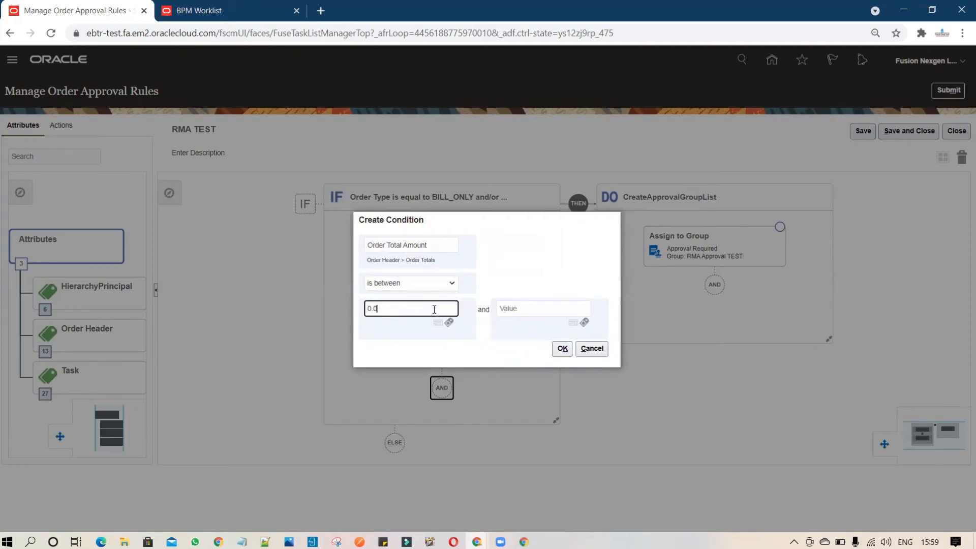
left_click_drag(375, 310, 366, 309)
type("-1000")
left_click(526, 309)
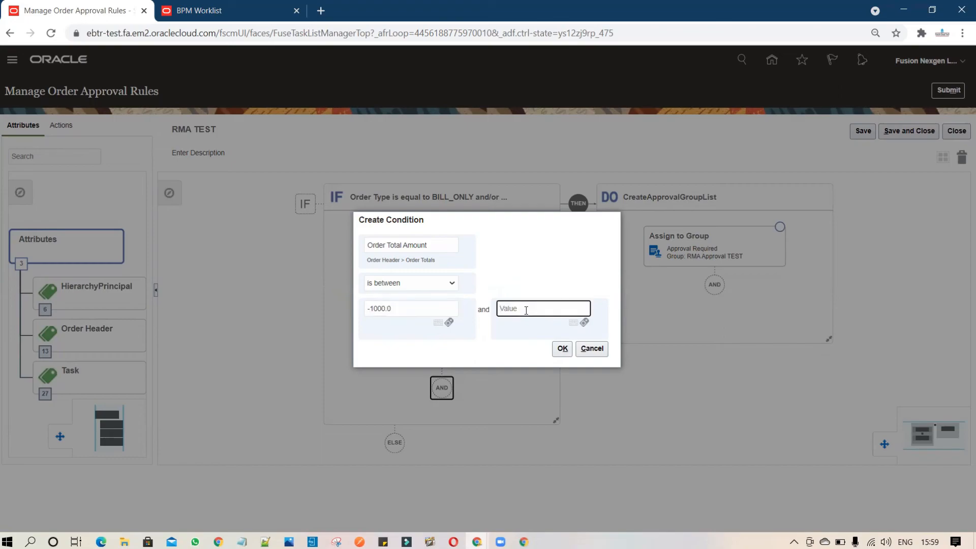
type("-100")
left_click(574, 285)
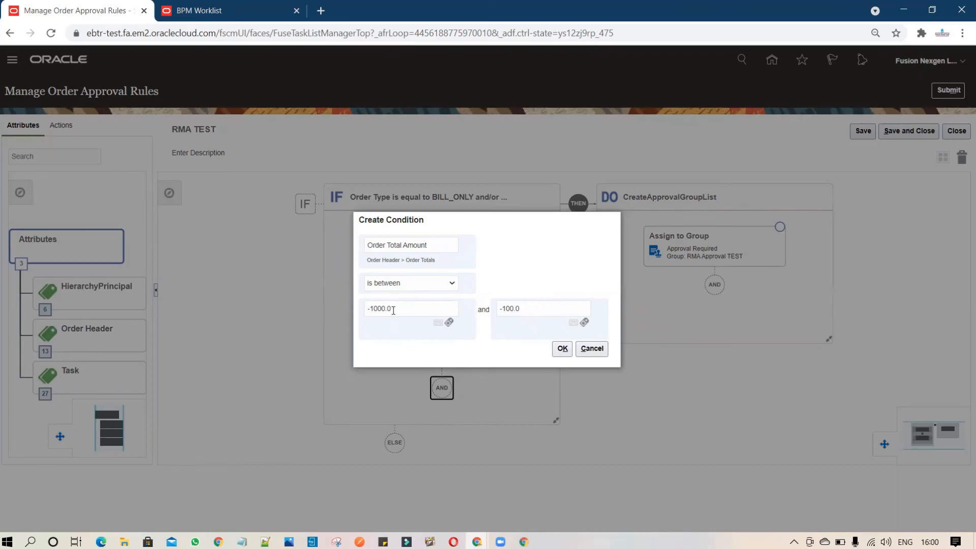
left_click(562, 348)
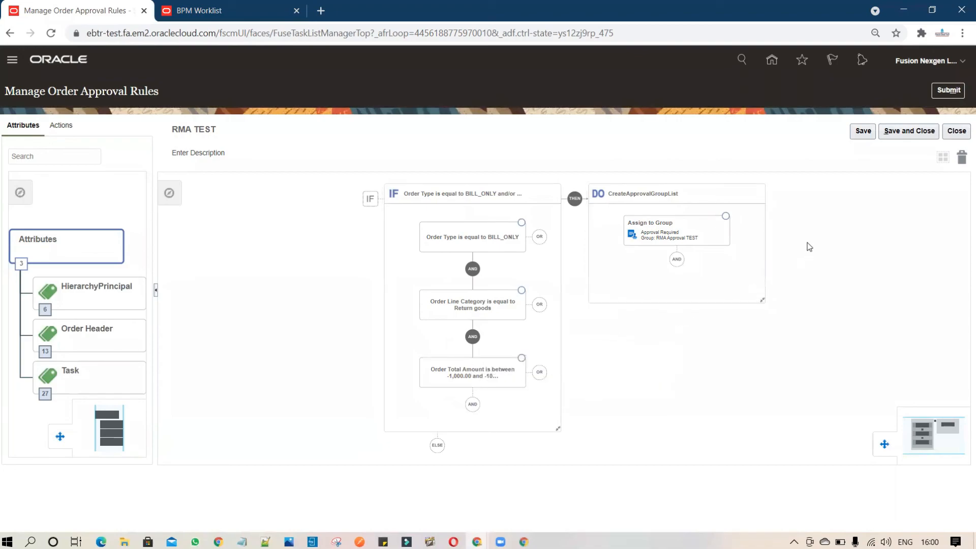
Save and close the RMA TEST rule, and activate it in its rule information
left_click(908, 133)
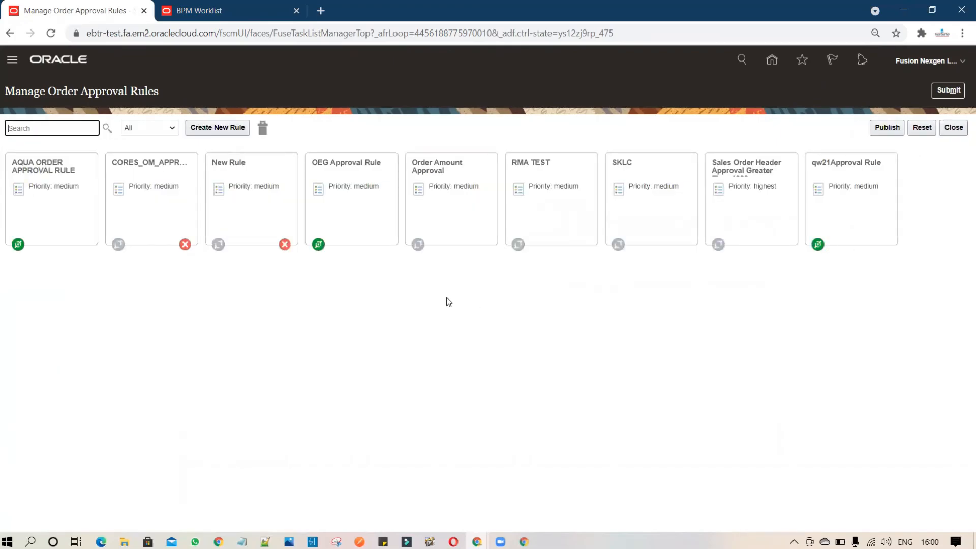
left_click(557, 218)
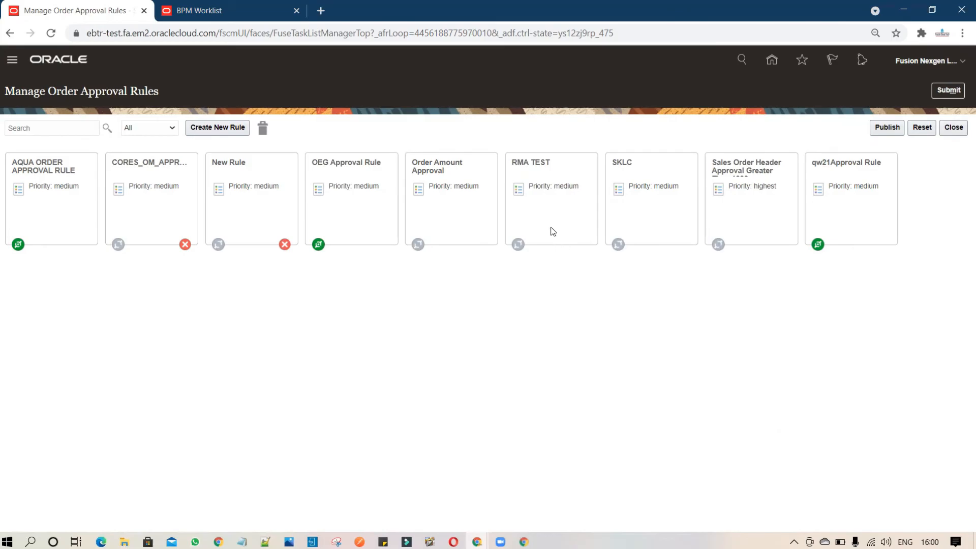
left_click(552, 231)
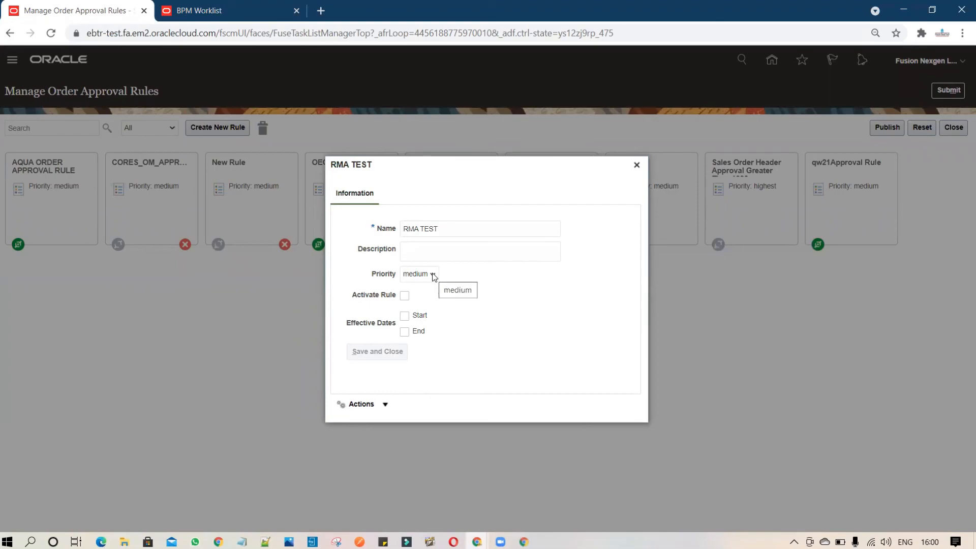
left_click(405, 296)
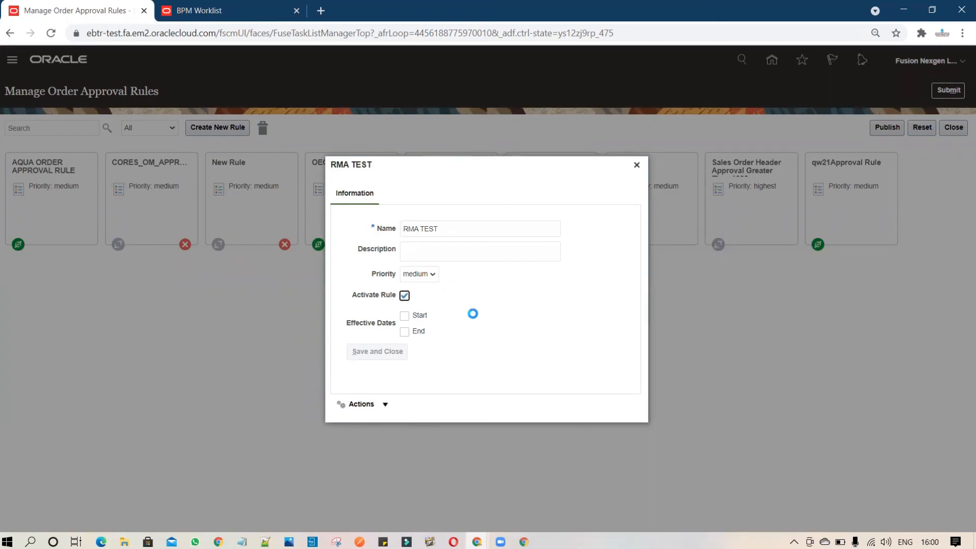
left_click(388, 356)
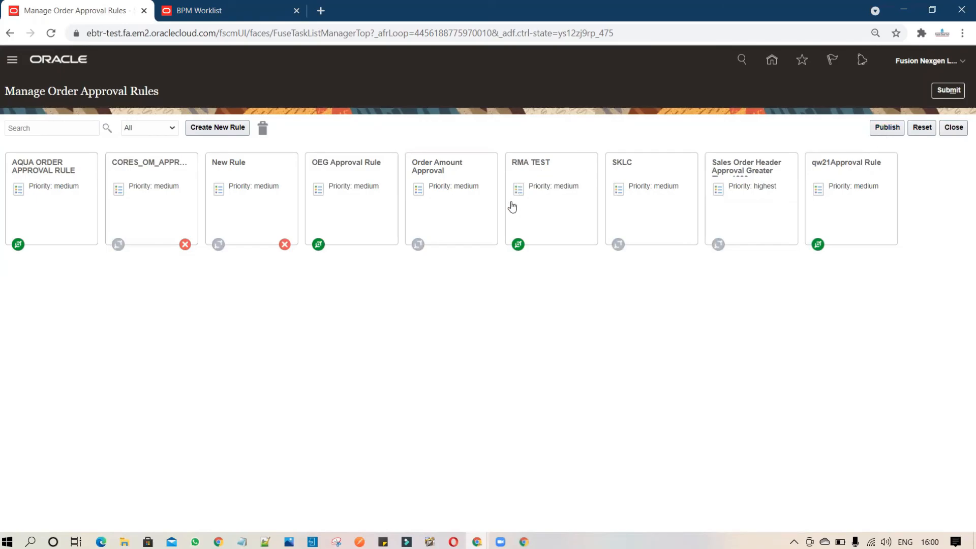
Publish the order approval rules, confirming the publication and dismissing the resulting message
left_click(887, 128)
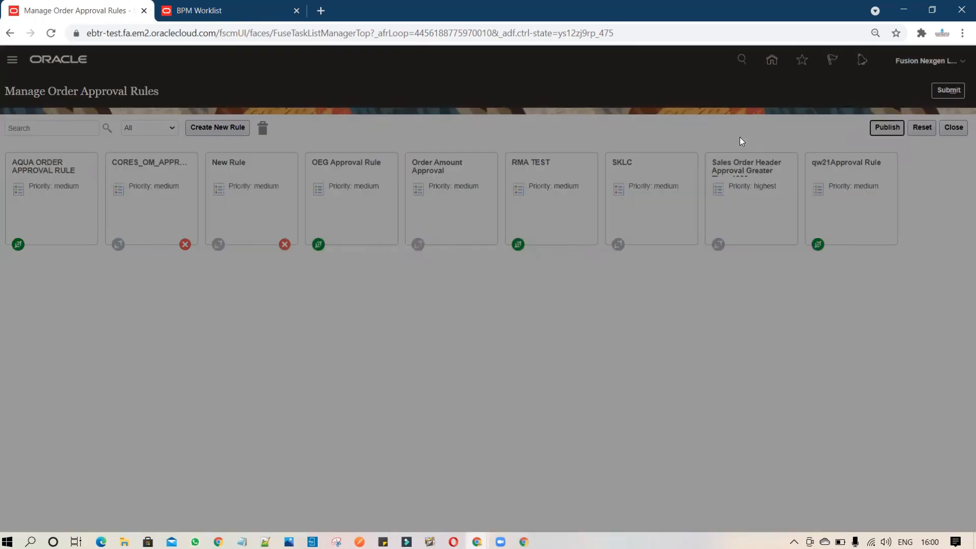
left_click(602, 308)
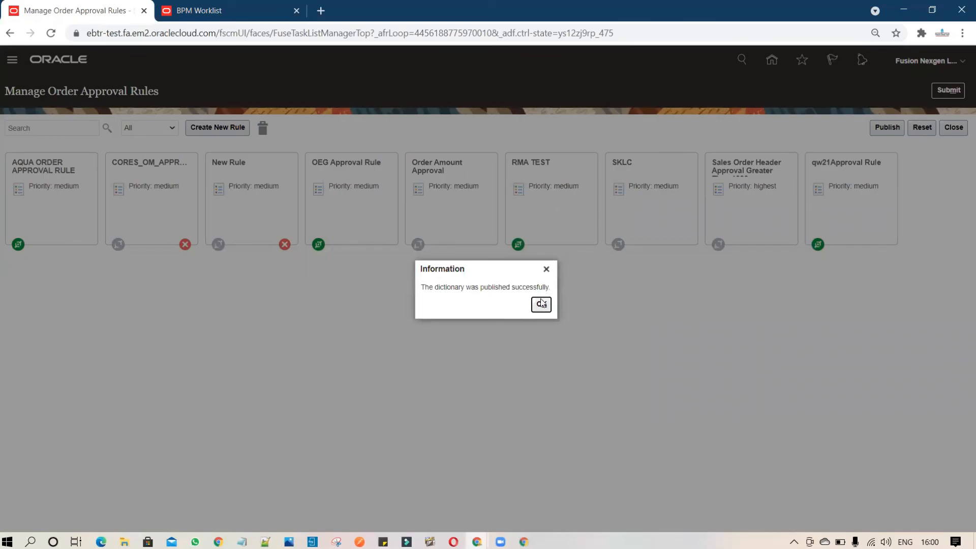
left_click(541, 305)
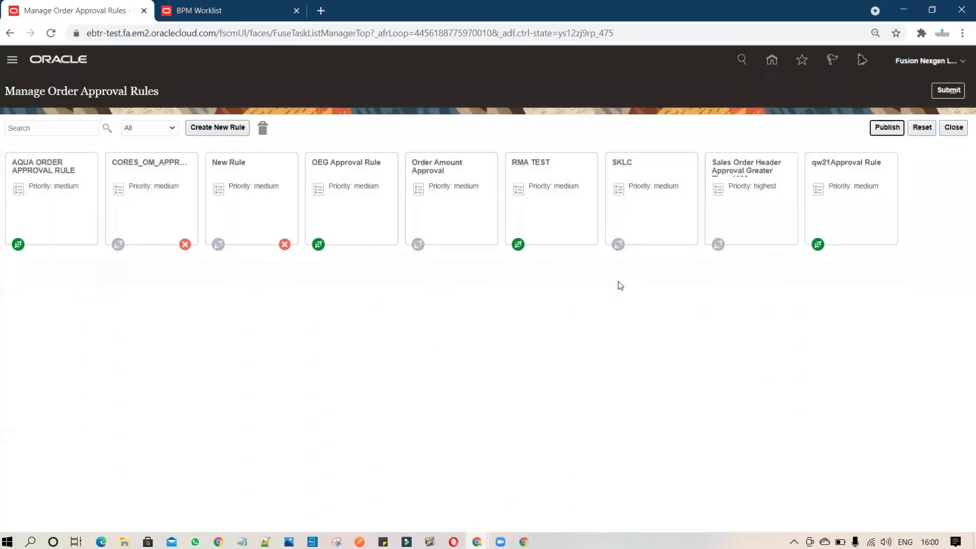